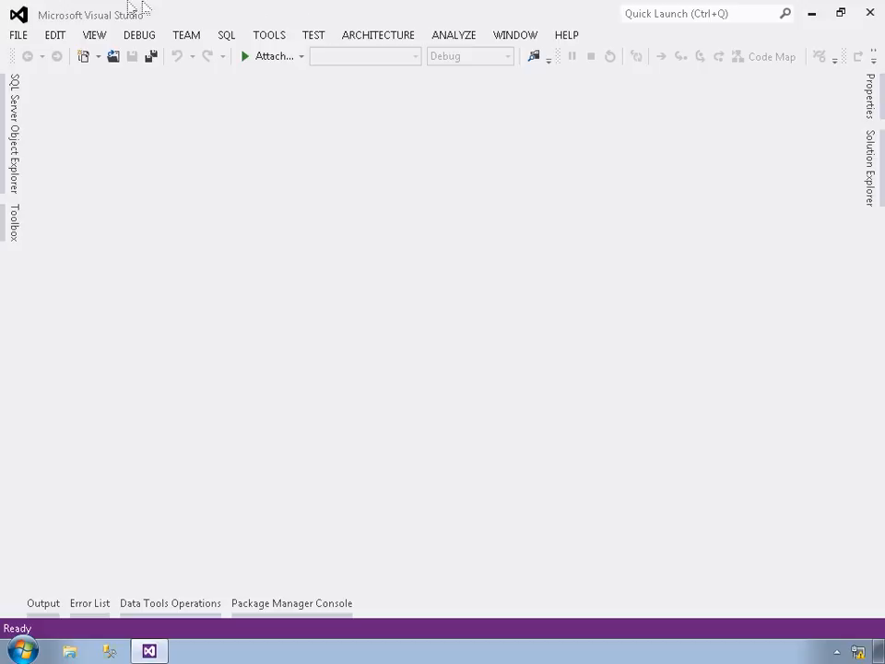
- Create a new Reporting Services project from the Report Server Project template and name it SimpleReport
left_click(18, 36)
mouse_move(175, 59)
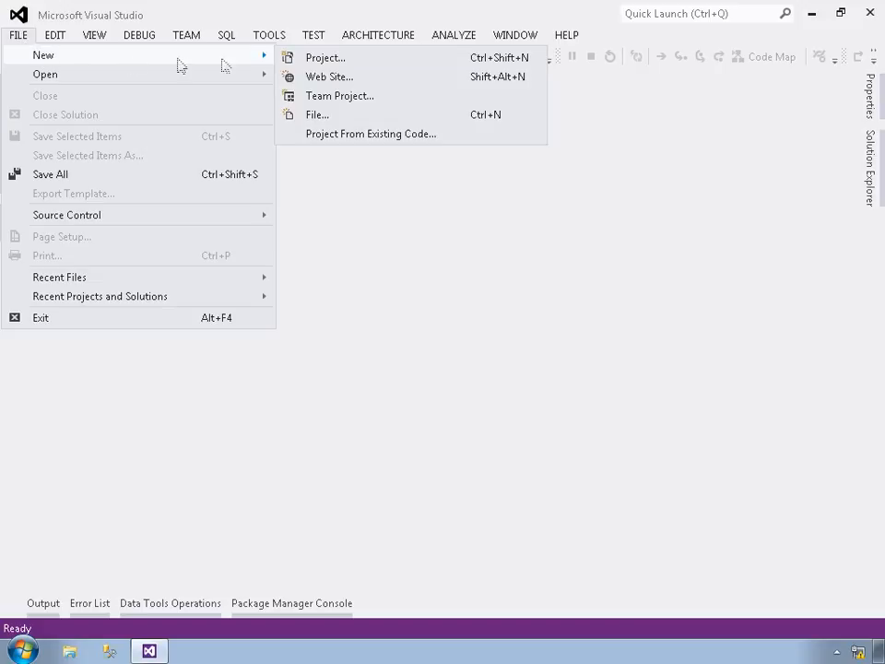
left_click(294, 57)
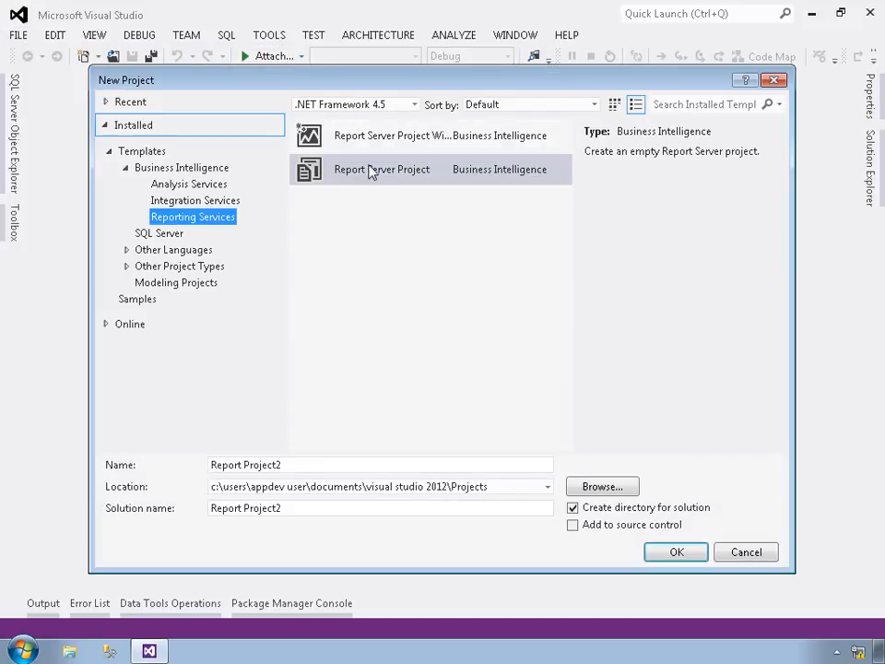
left_click(369, 170)
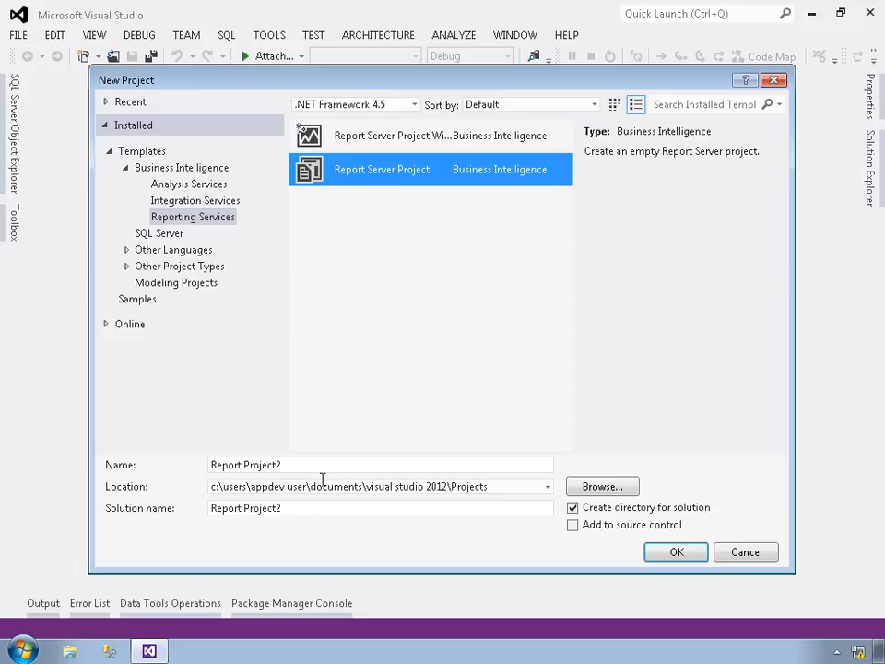
left_click_drag(320, 470, 154, 451)
type("S")
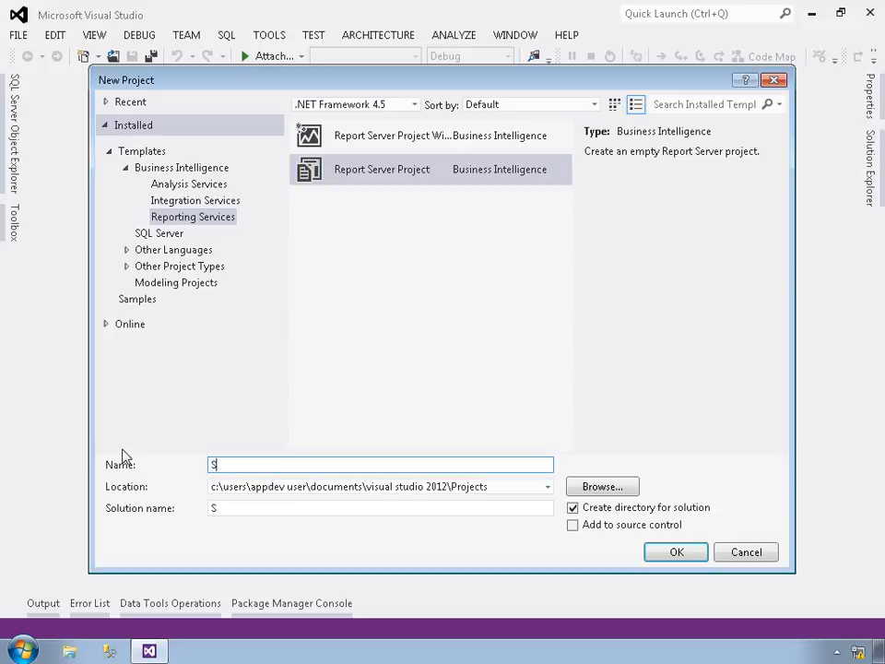
type("impleReport")
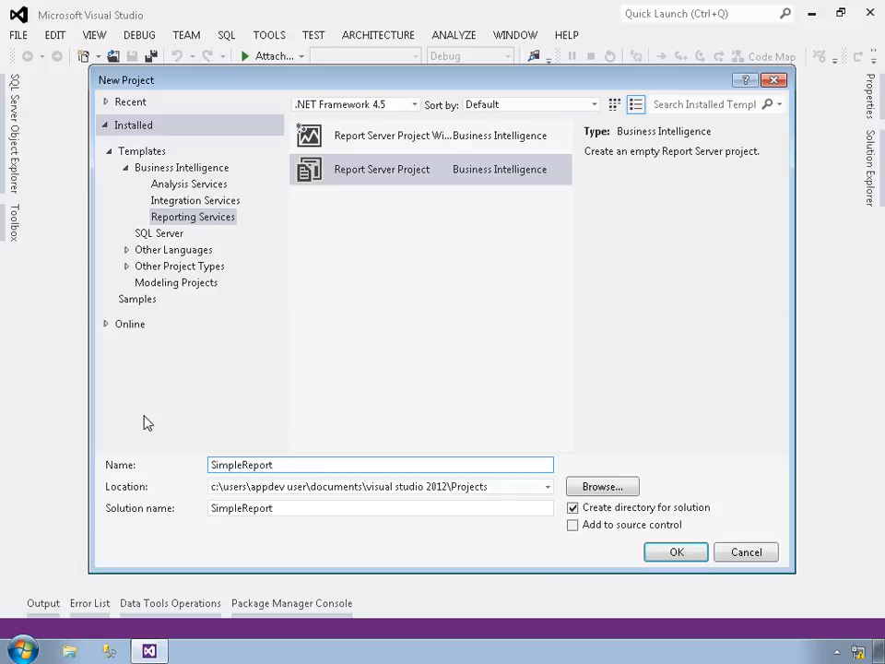
left_click(670, 552)
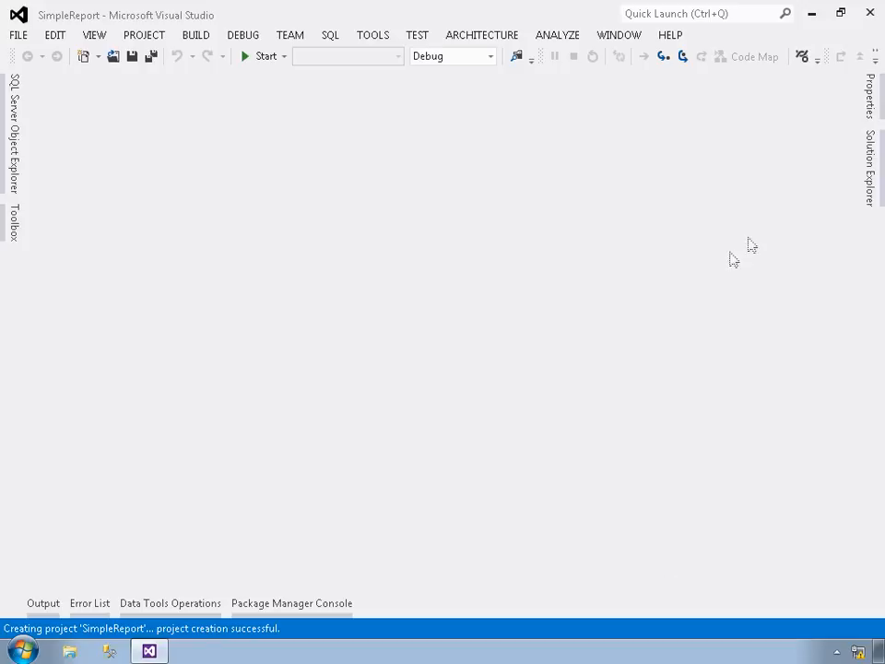
- Add a new empty report named CustomerOrderList.rdl to the project's Reports folder
left_click(868, 171)
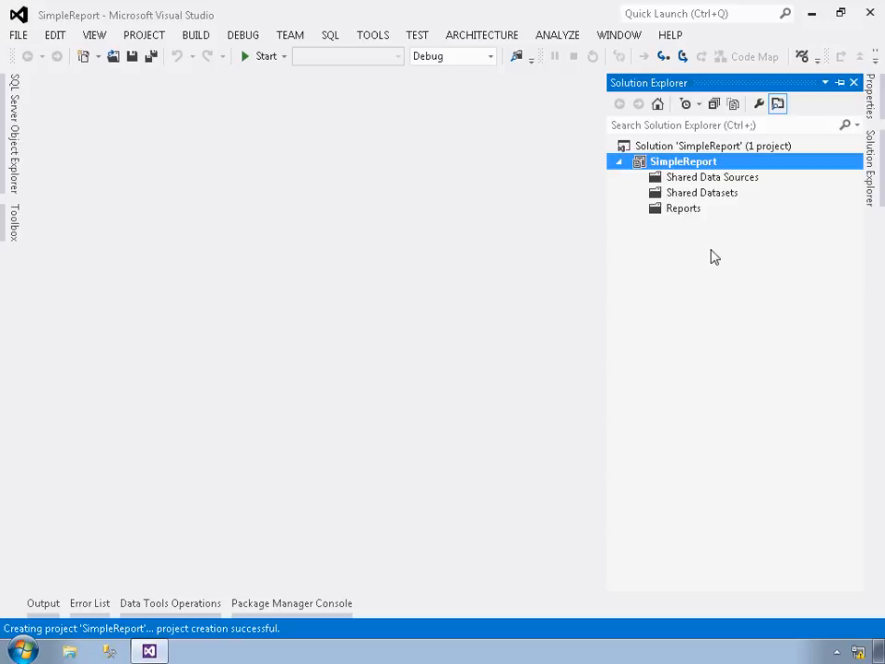
left_click(688, 210)
right_click(686, 210)
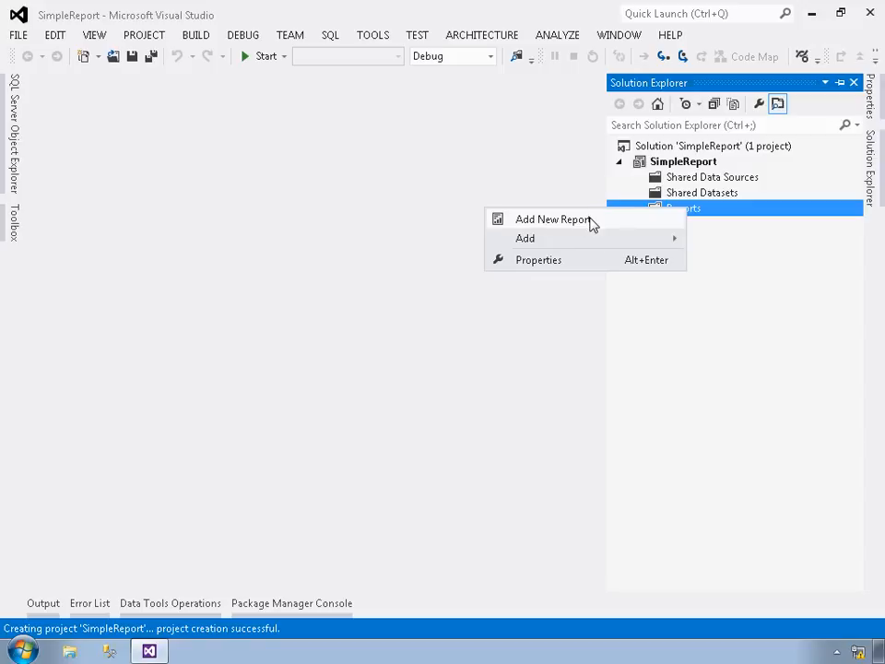
mouse_move(564, 242)
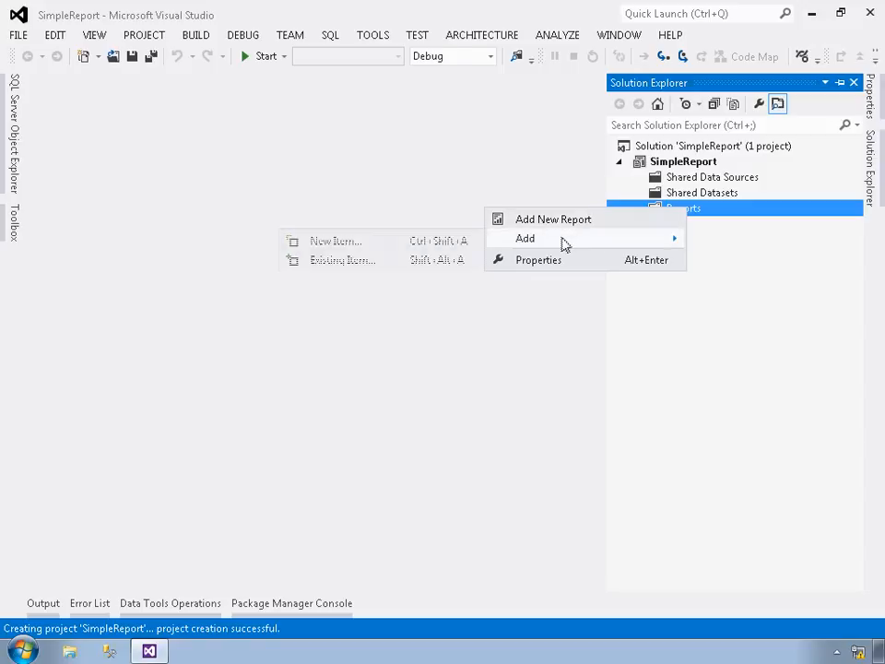
left_click(407, 247)
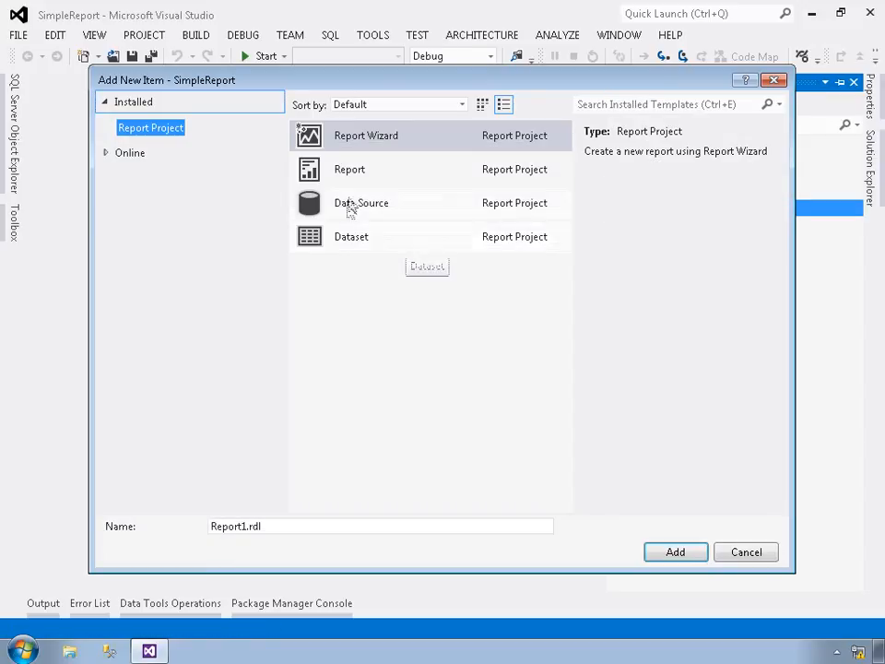
left_click(371, 172)
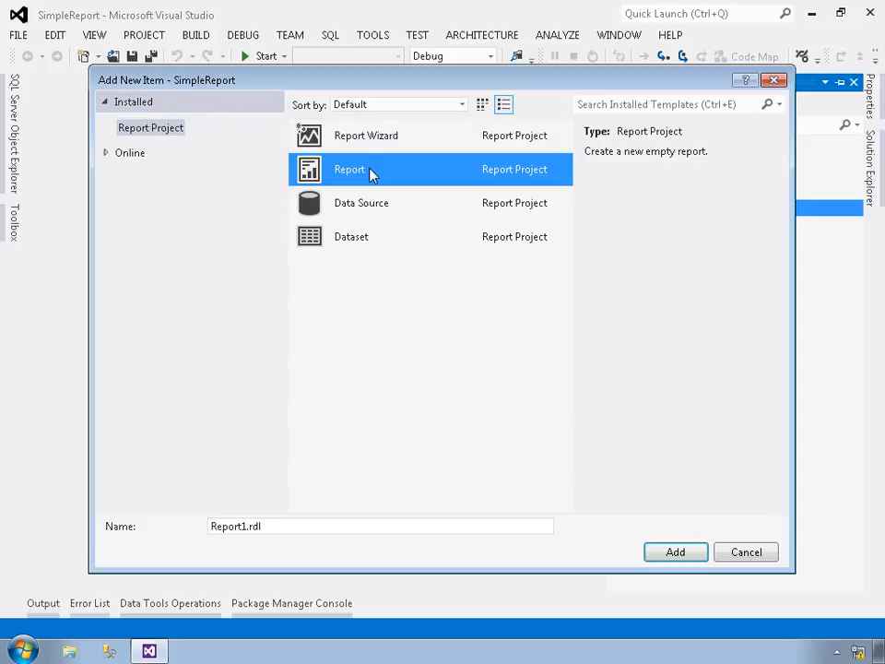
double_click(218, 528)
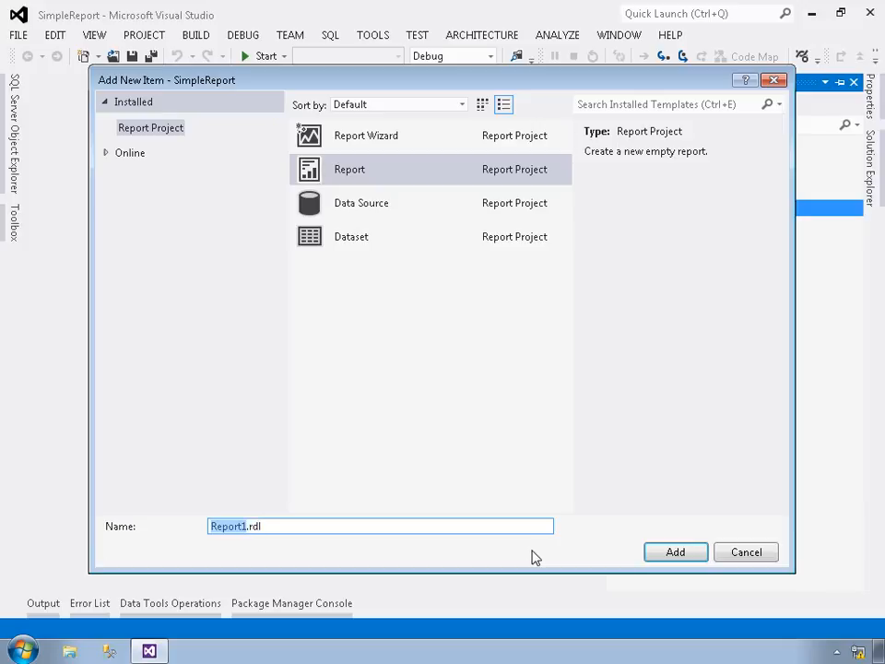
type("CustomerOrd")
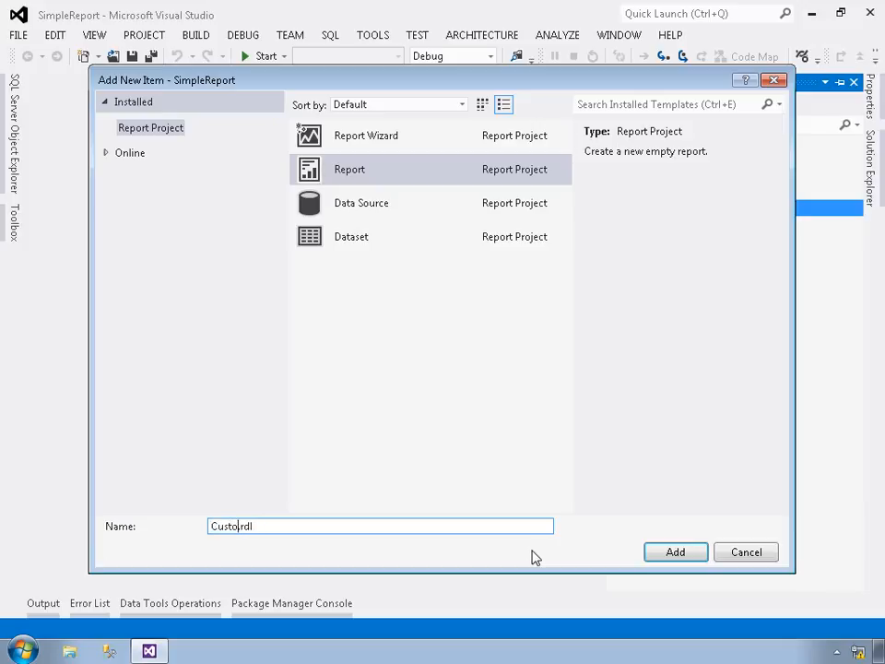
type("erList")
left_click_drag(327, 533, 300, 535)
left_click(333, 530)
left_click(677, 557)
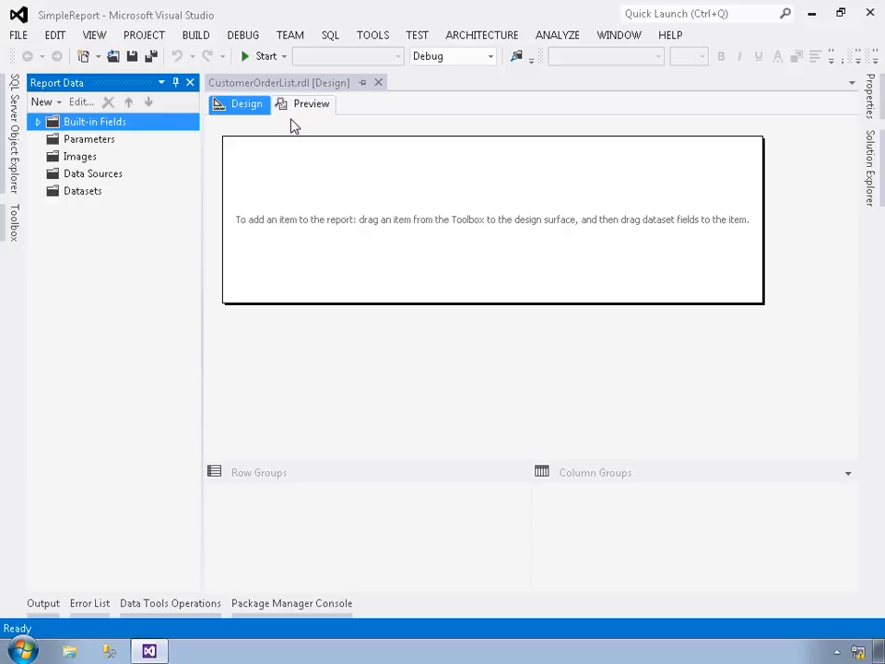
- Start a new data source for the report and name it AdventureWorksLT2012
left_click(51, 105)
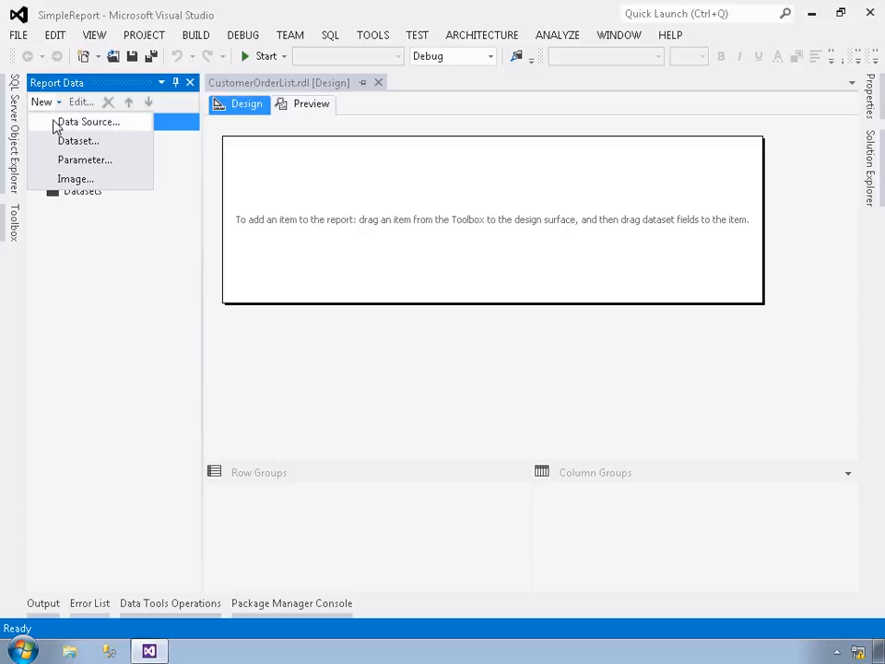
left_click(53, 123)
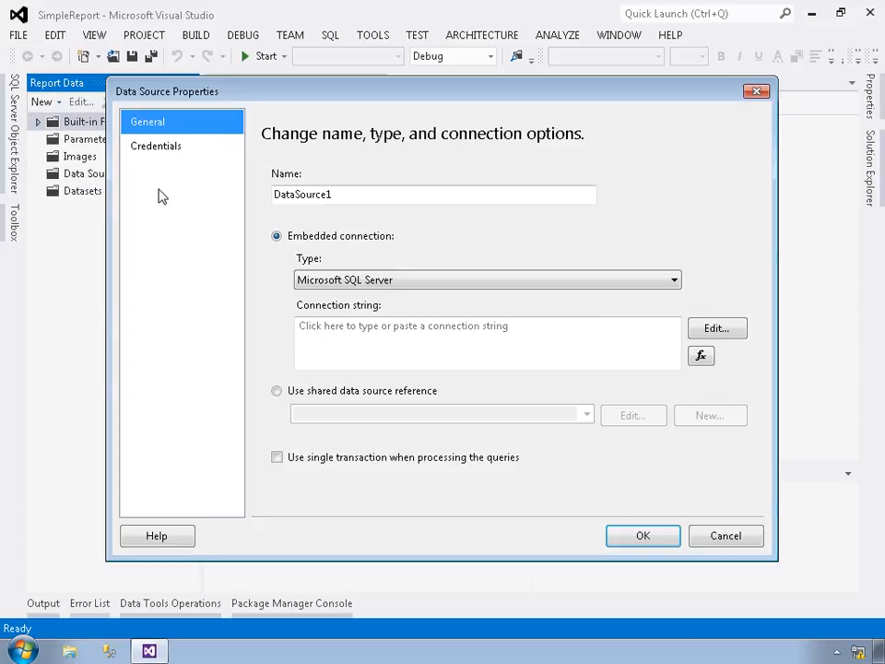
left_click_drag(356, 200, 247, 189)
type("Adv")
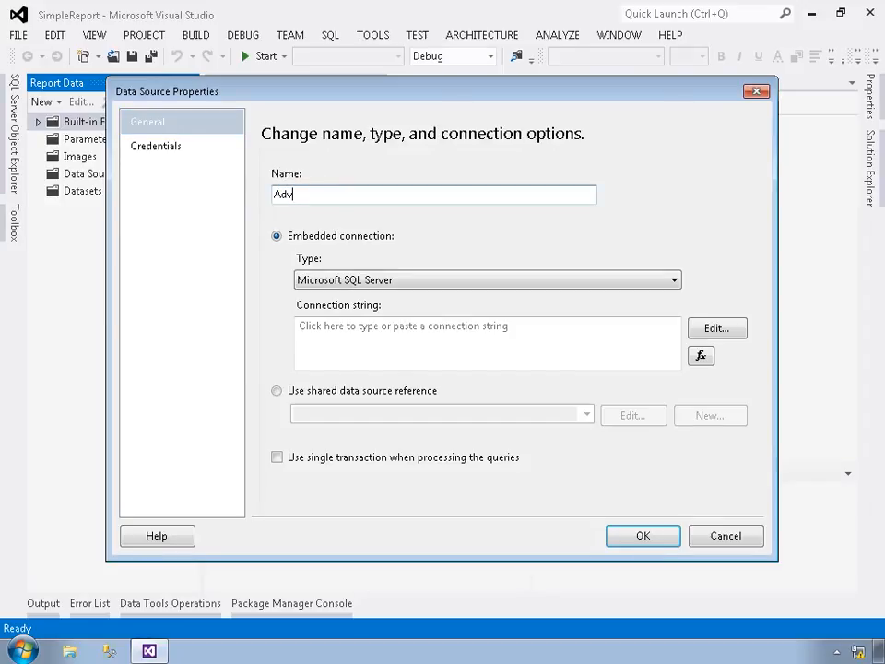
type("entureWorksLT2012")
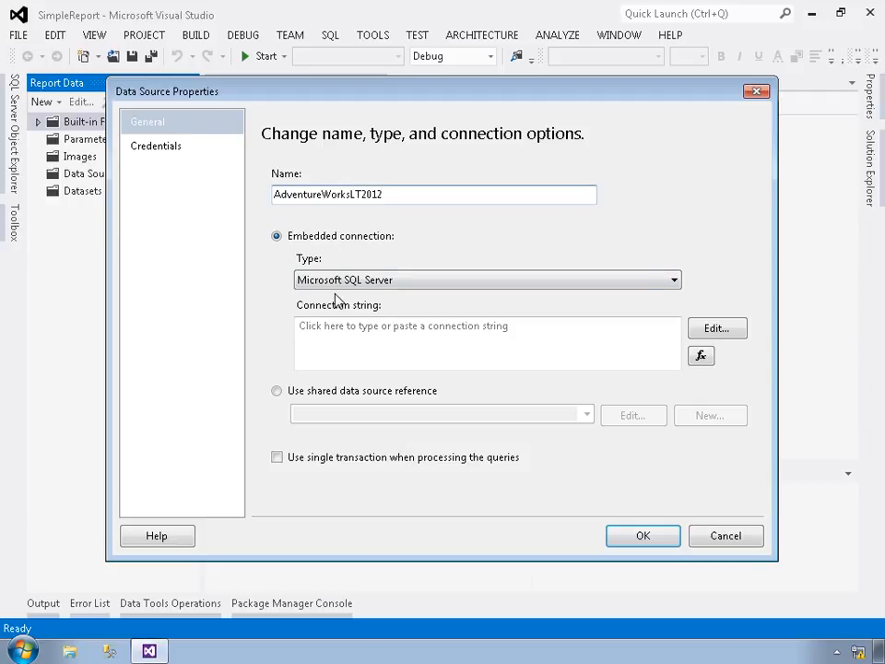
- Set the data source's connection to the (local) server and the AdventureWorksLT2012 database
left_click(335, 340)
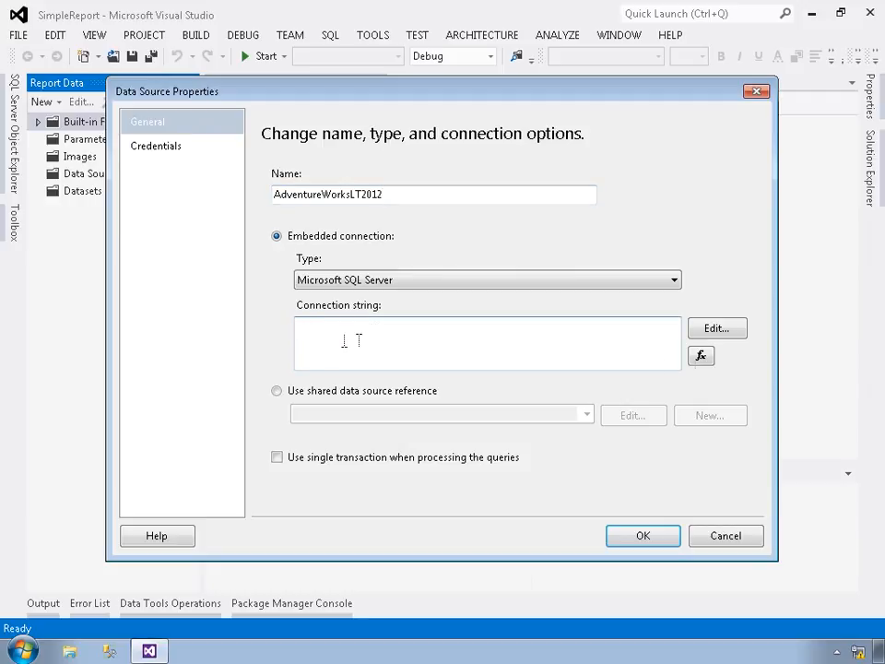
left_click(715, 330)
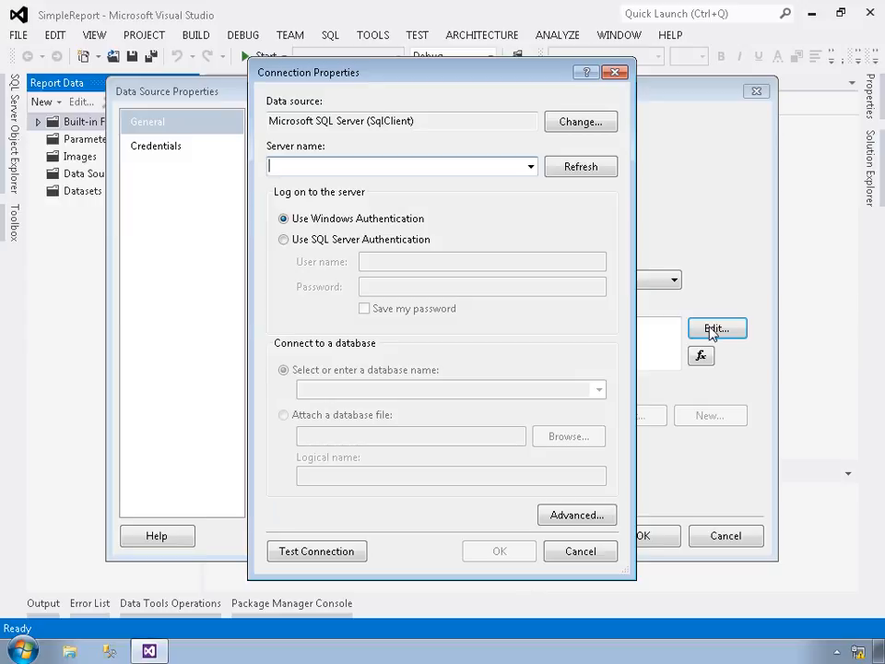
type("(local)")
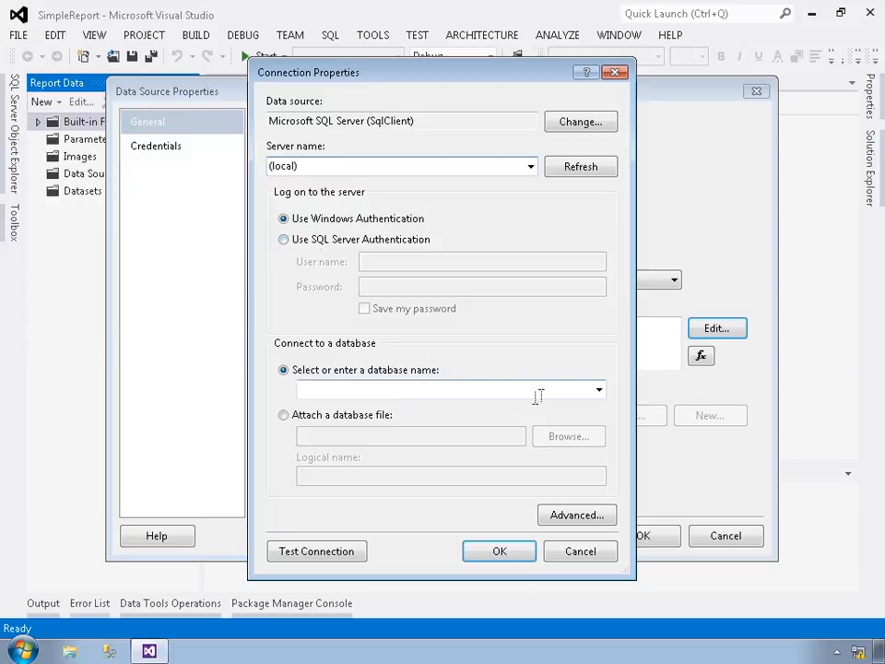
left_click(599, 390)
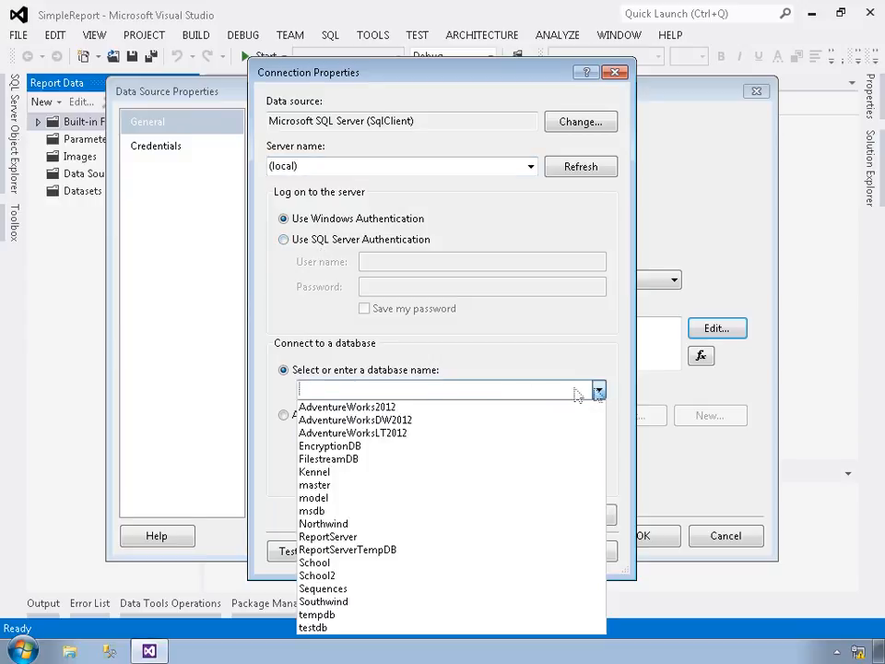
left_click(367, 434)
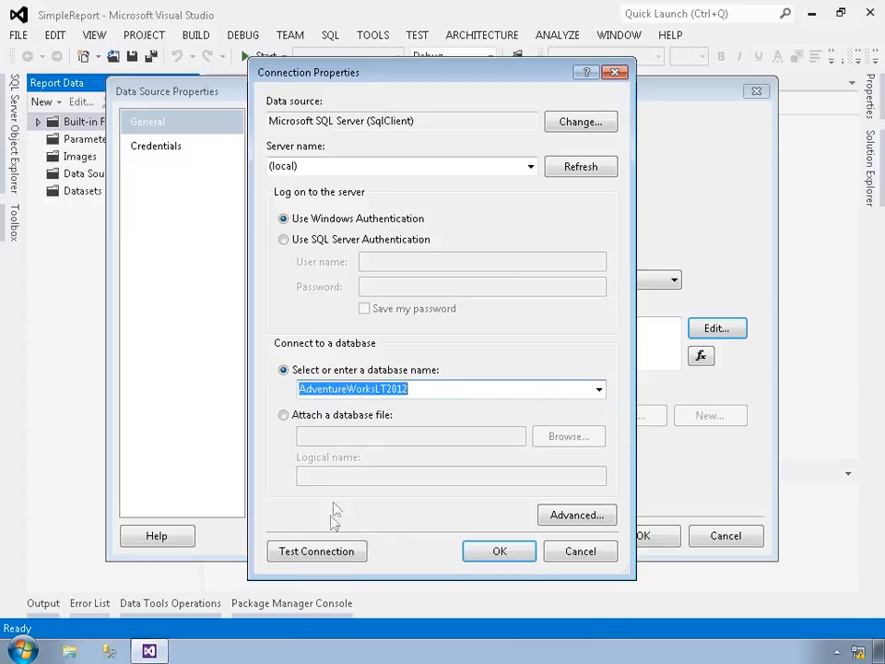
- Test the database connection, accept its settings and save the embedded data source
left_click(338, 554)
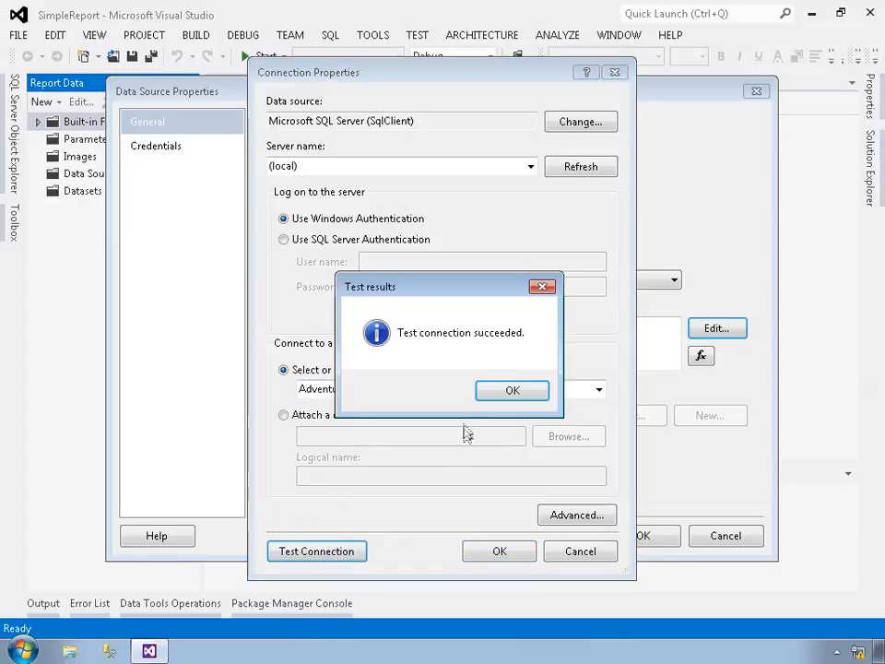
left_click(507, 392)
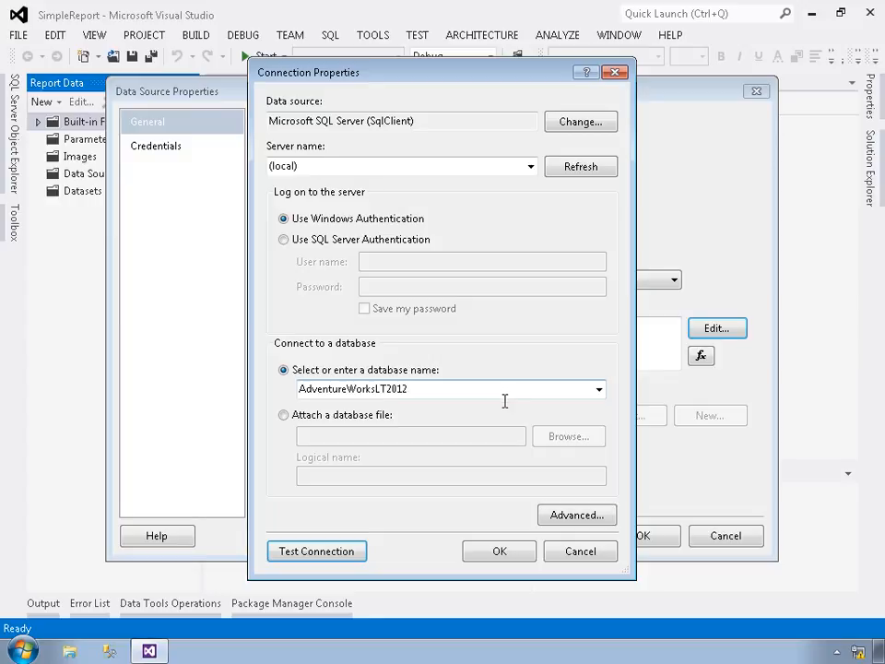
left_click(506, 552)
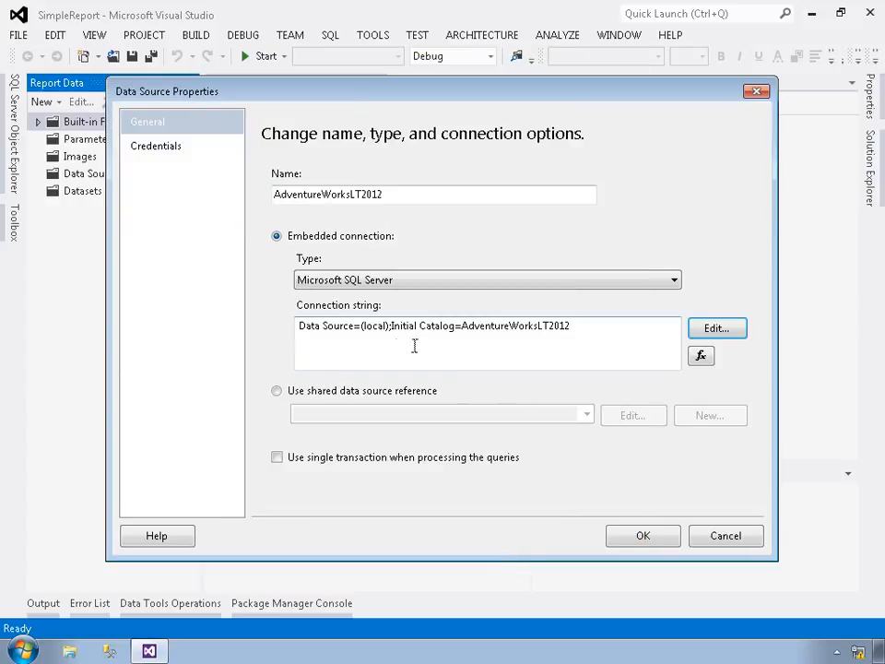
left_click(592, 354)
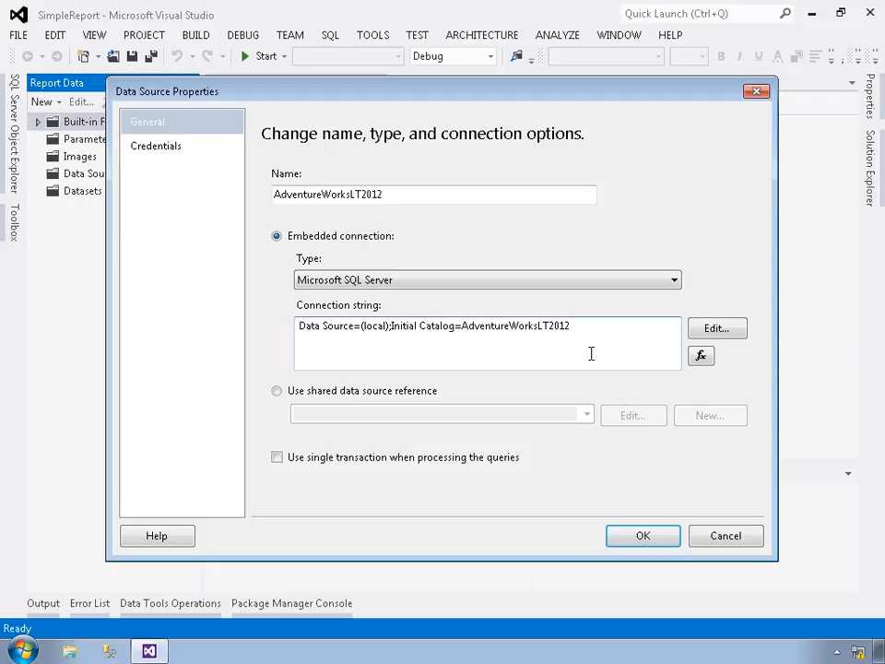
left_click(656, 548)
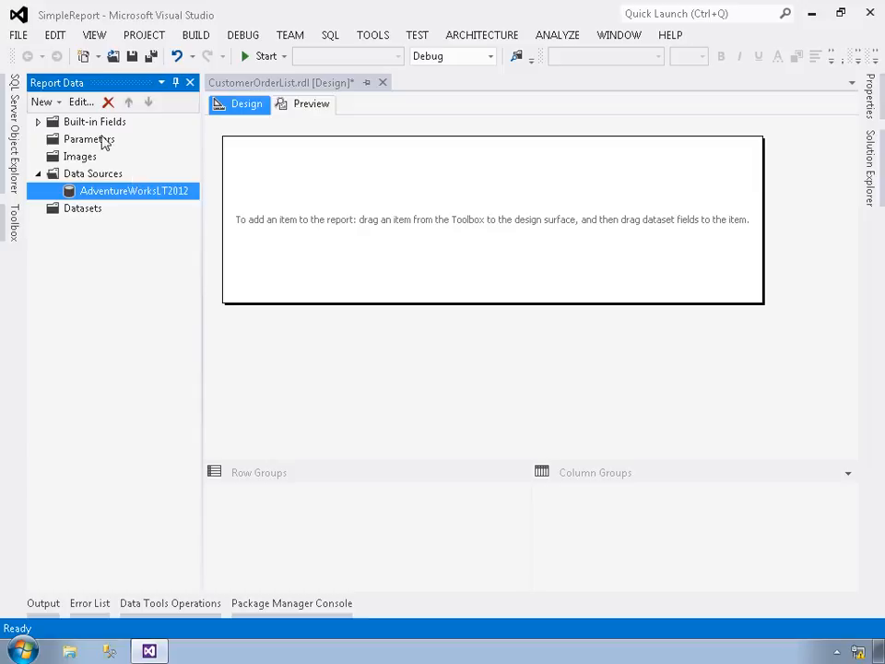
- Start a new dataset for the report and name it CustomerOrderListDataSet
left_click(55, 102)
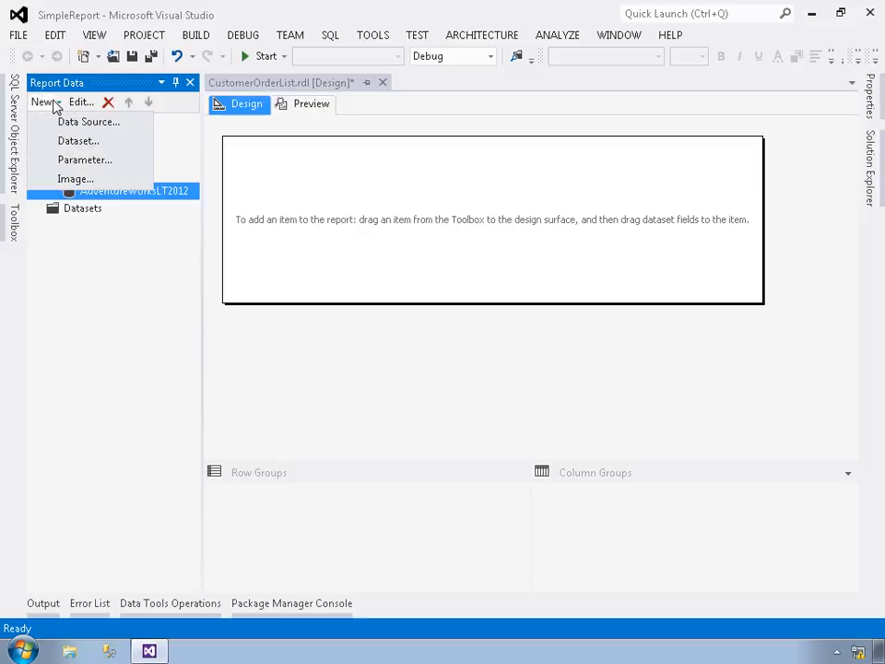
left_click(71, 144)
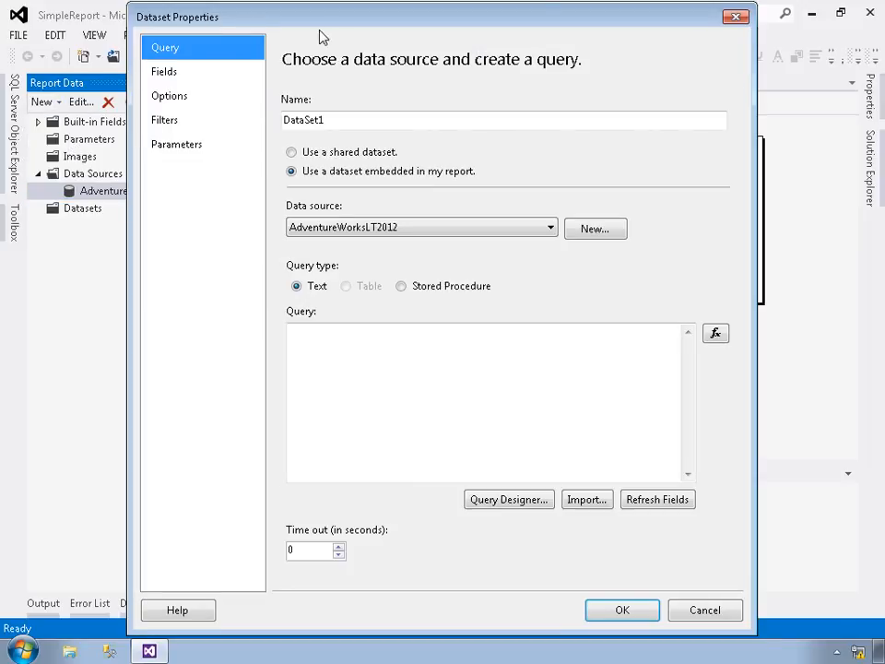
left_click(344, 122)
key("BackSpace")
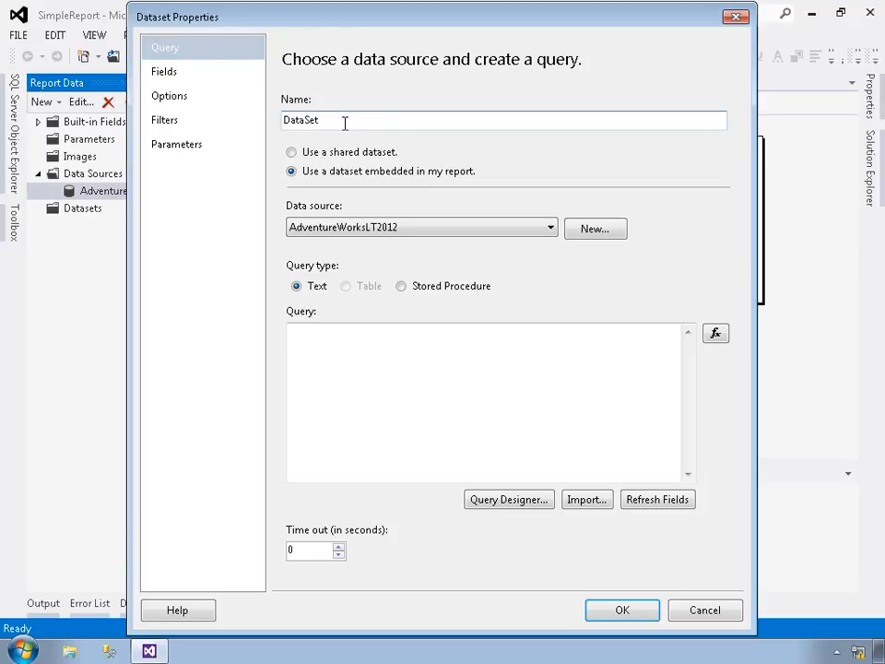
key("Home")
type("CustomerOrderList")
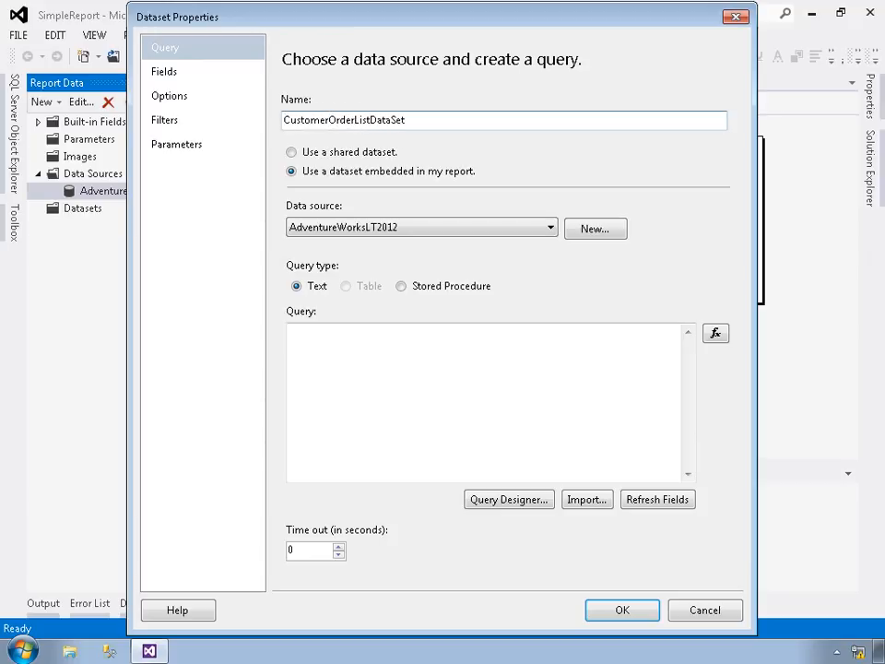
left_click(359, 160)
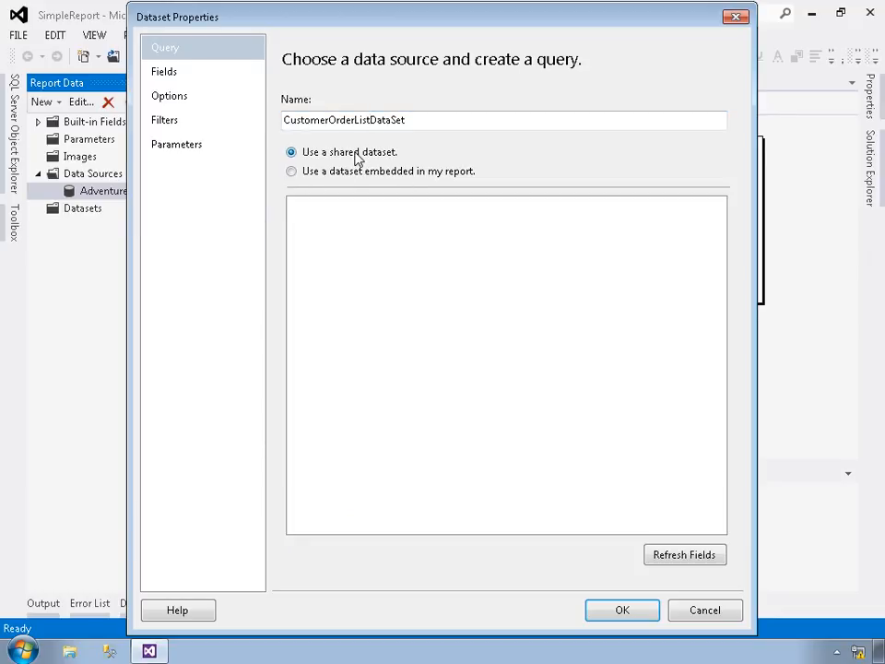
left_click(354, 171)
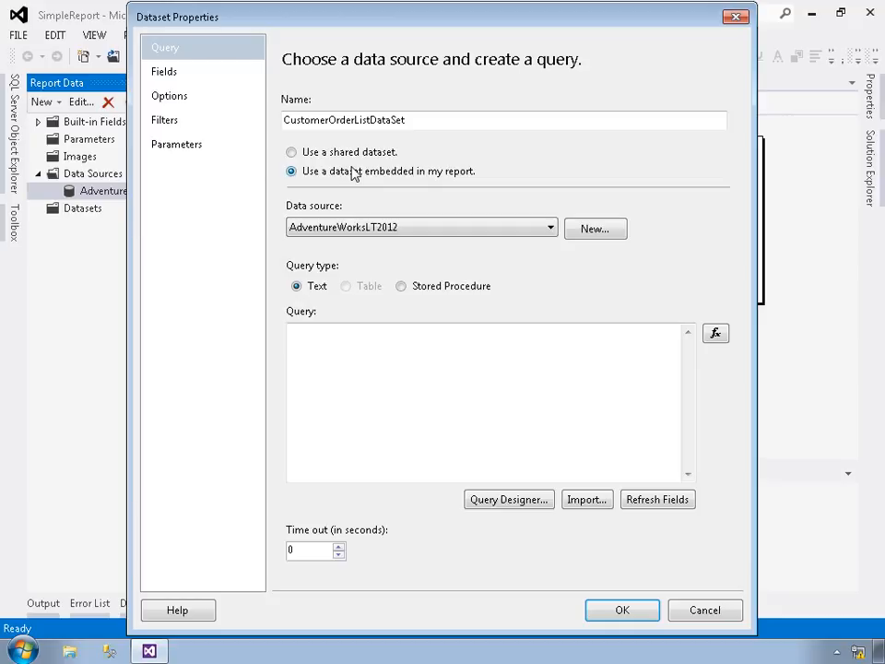
left_click(549, 231)
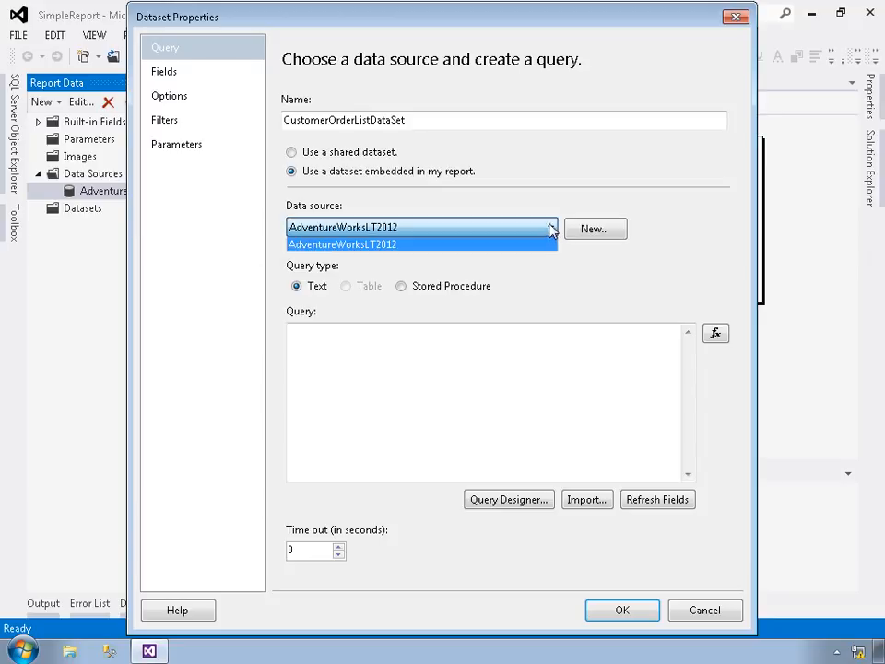
left_click(551, 229)
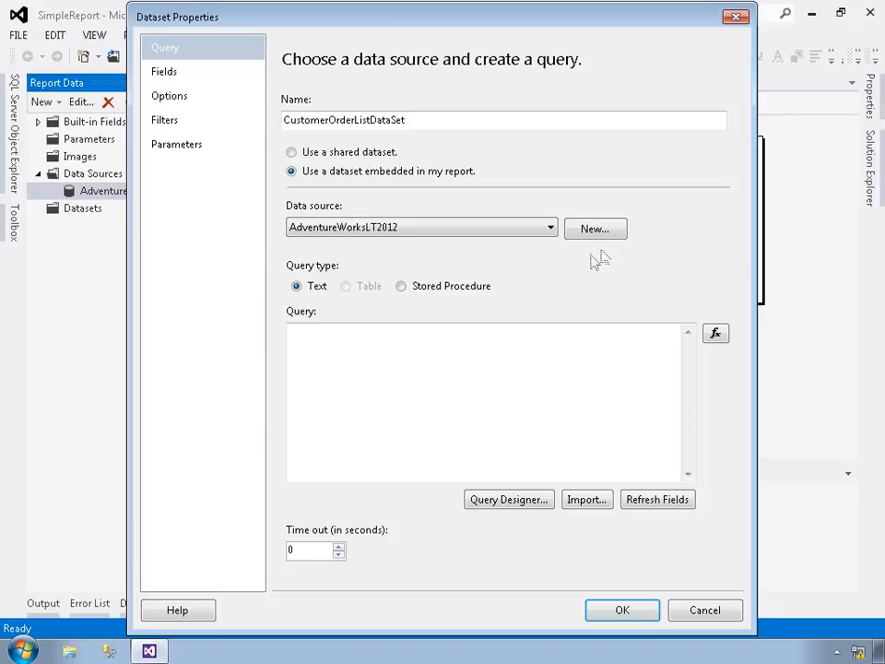
left_click(471, 377)
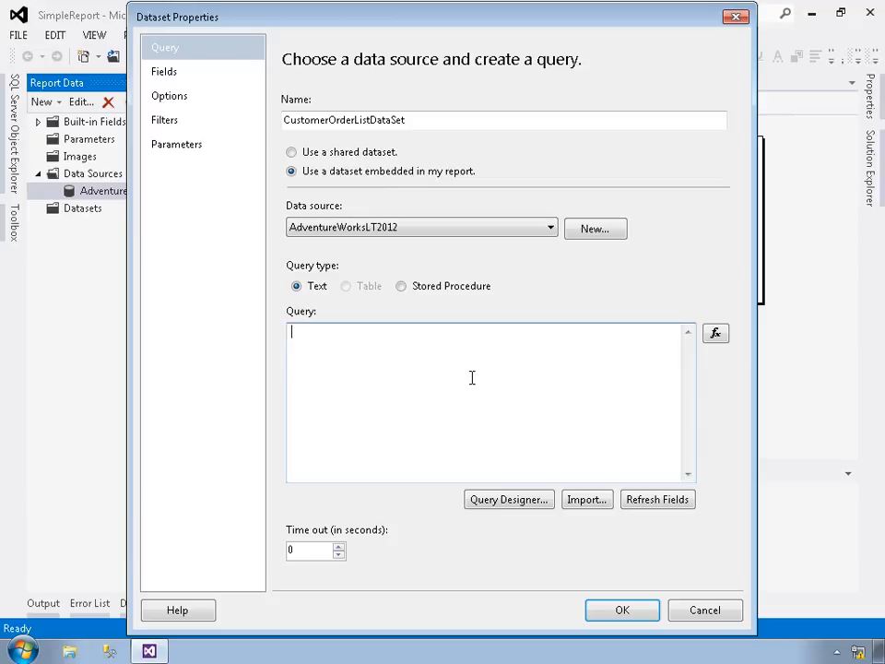
- Open the query designer for the dataset and add the Customer, SalesOrderHeader and SalesOrderDetail tables to the query
left_click(530, 505)
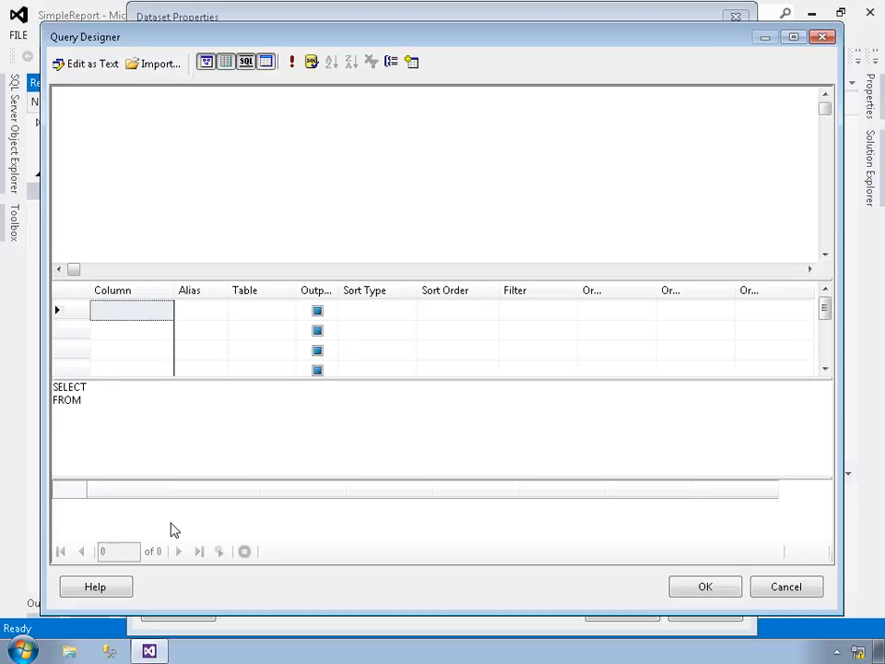
right_click(342, 174)
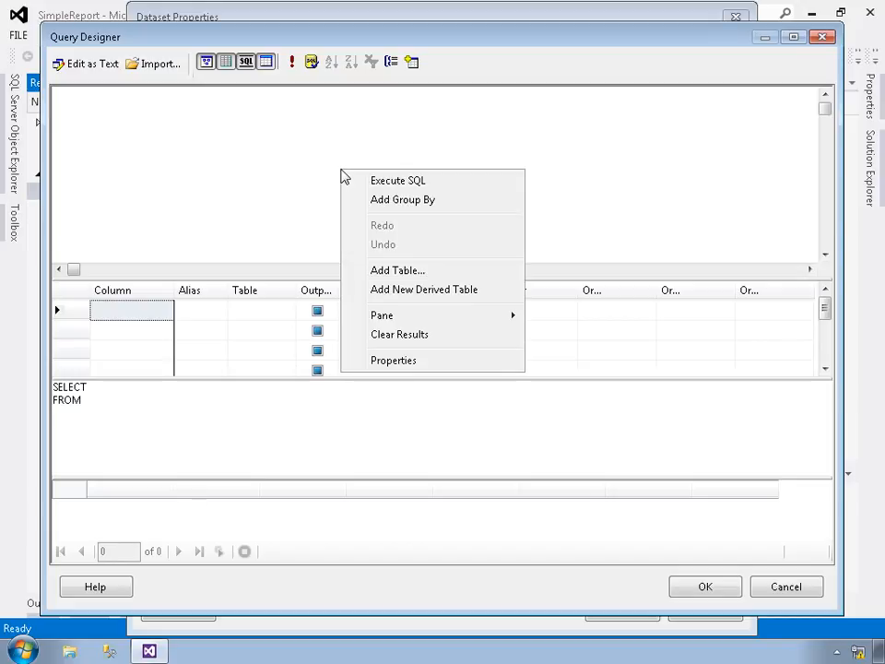
left_click(385, 271)
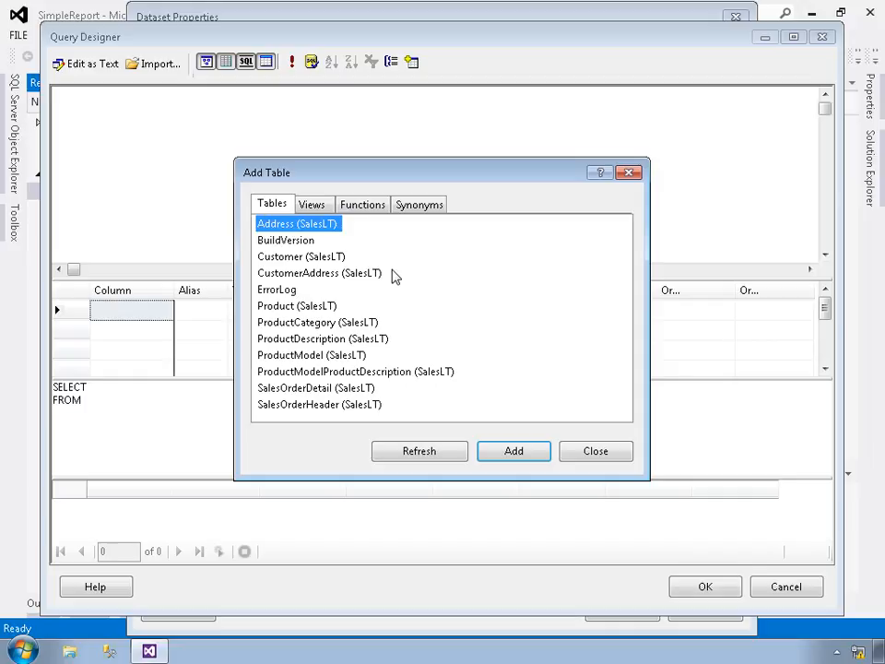
left_click(287, 258)
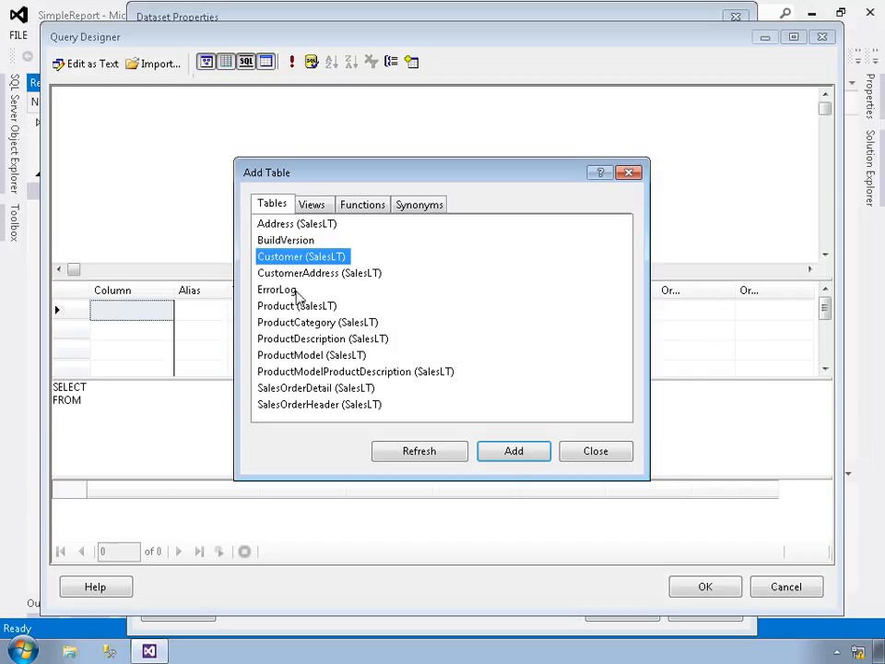
left_click(296, 406, "ctrl")
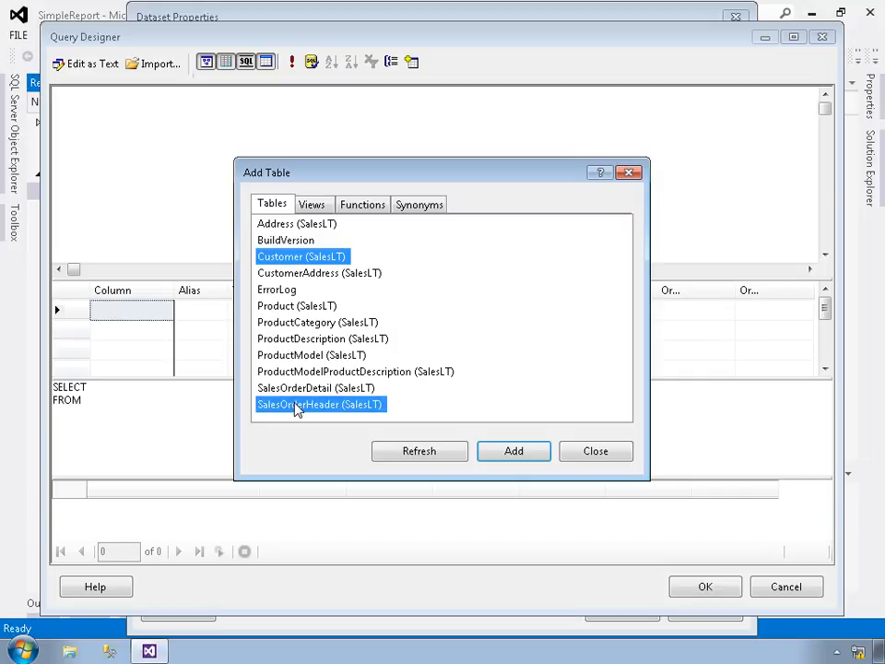
left_click(294, 391, "ctrl")
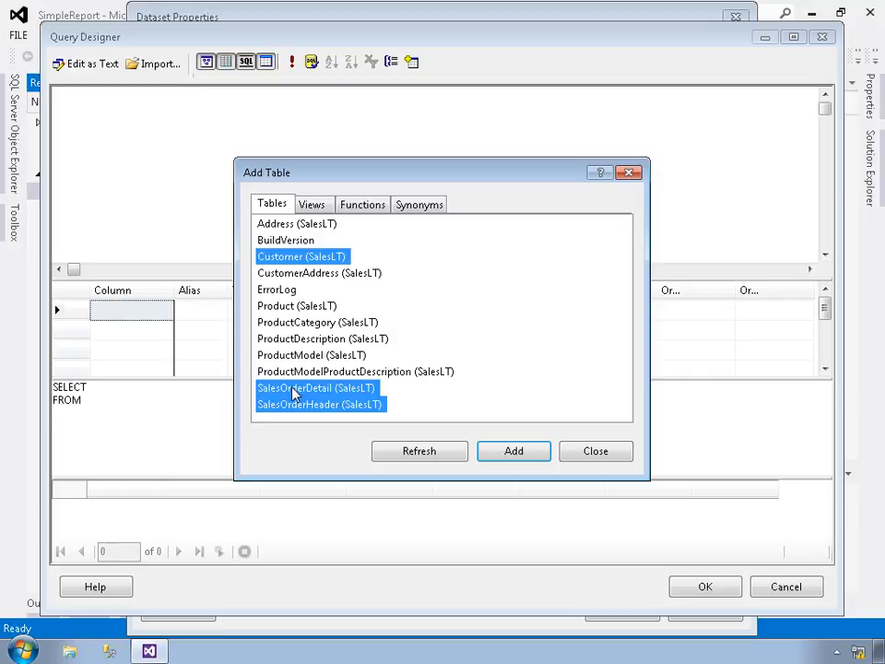
left_click(535, 452)
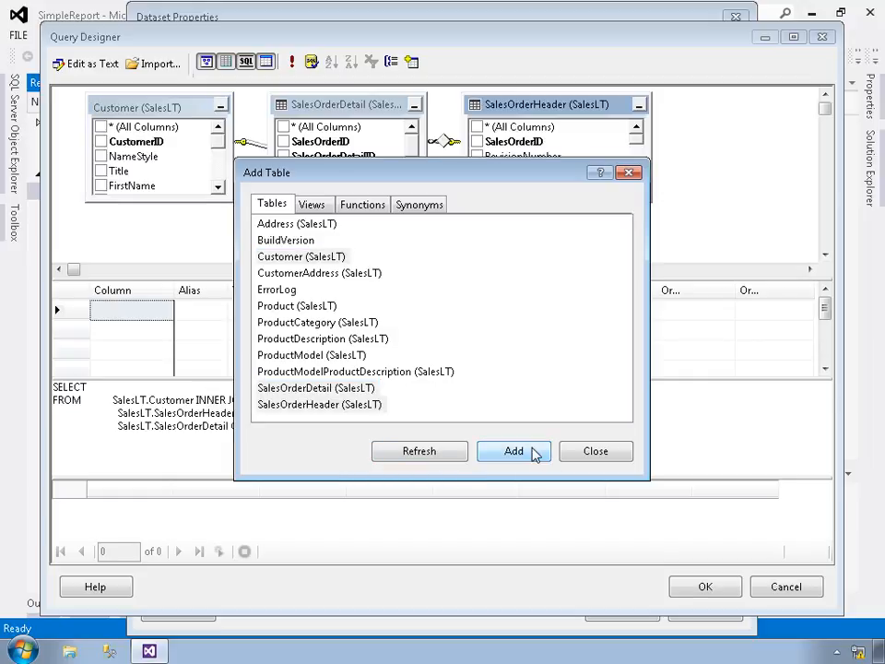
left_click(584, 452)
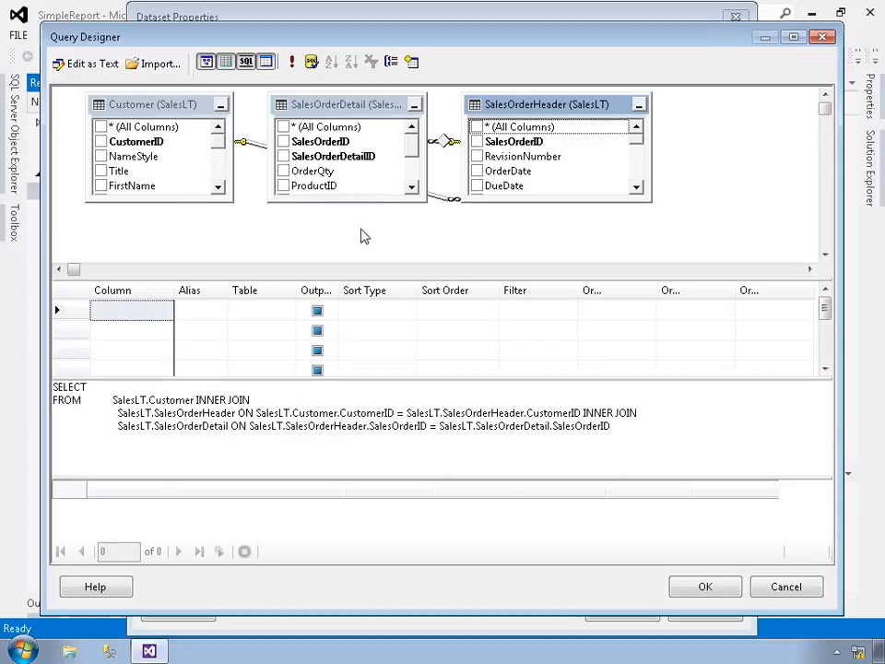
- Rearrange the query diagram so SalesOrderHeader sits between Customer and SalesOrderDetail, and lengthen the Customer table to show more columns
left_click_drag(346, 105, 700, 108)
left_click_drag(554, 115, 430, 125)
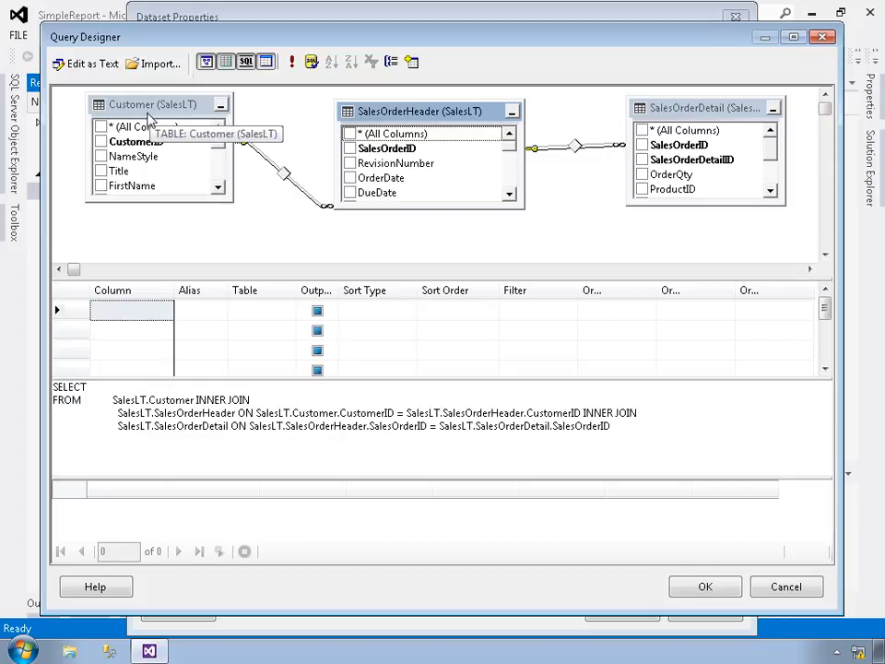
left_click_drag(150, 203, 133, 264)
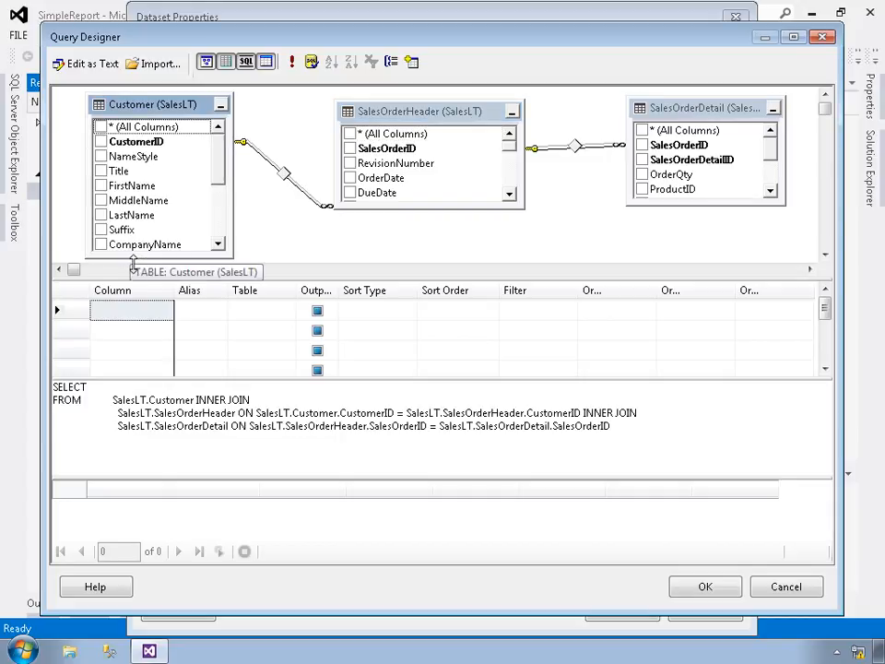
- Include the CustomerID, CompanyName, EmailAddress and Phone columns of the Customer table in the query output
left_click(101, 143)
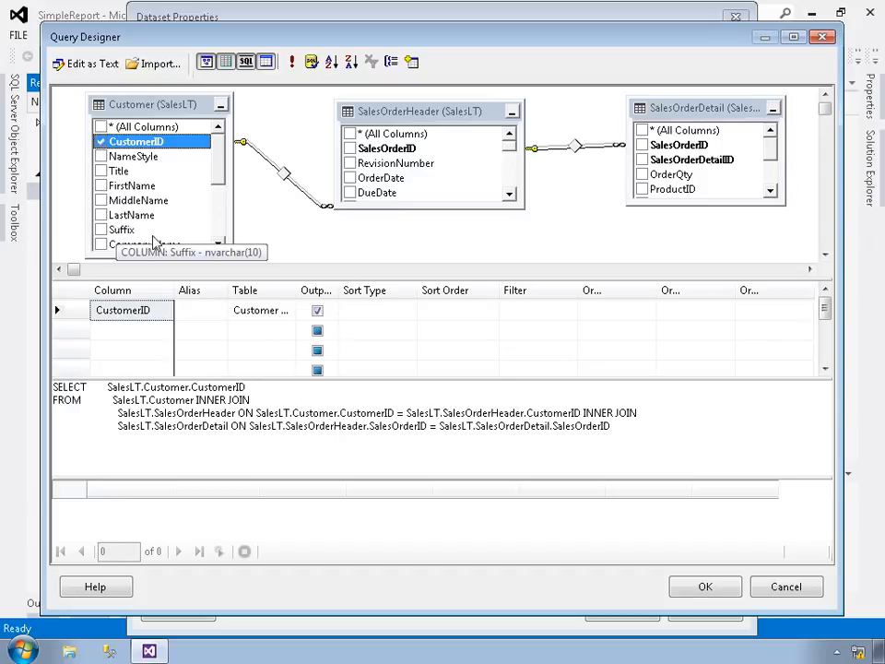
left_click(100, 246)
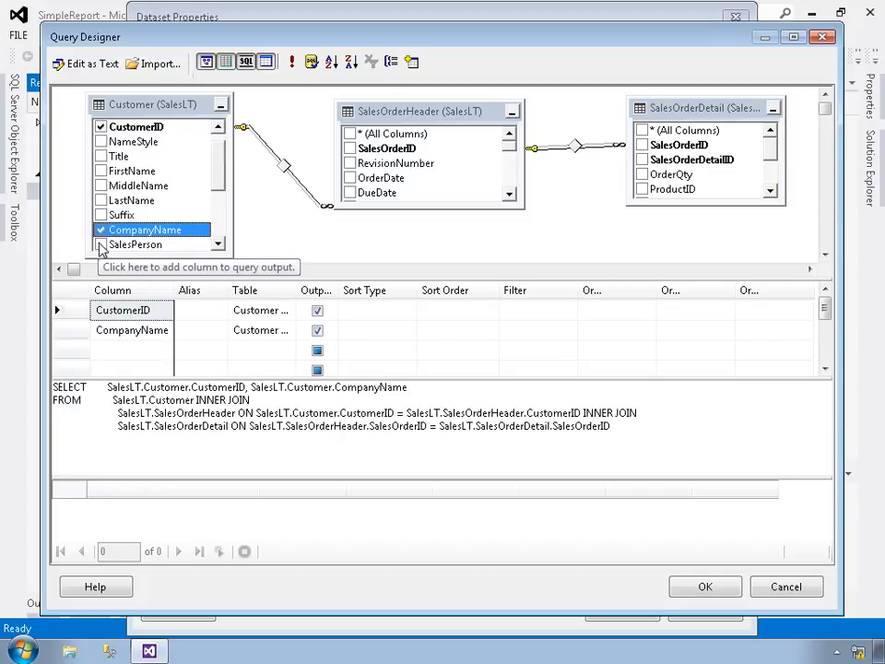
left_click(221, 222)
left_click(101, 160)
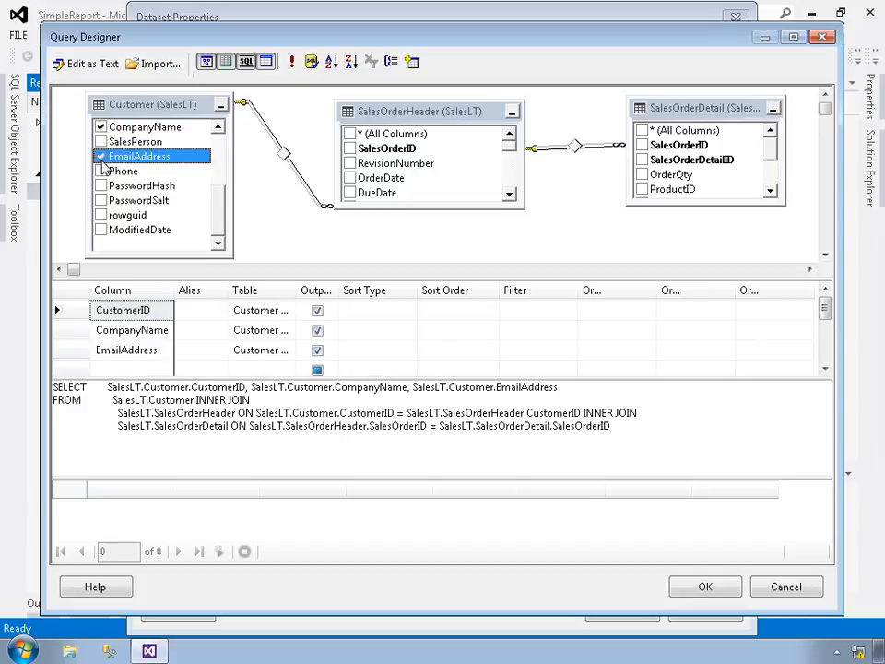
left_click(102, 172)
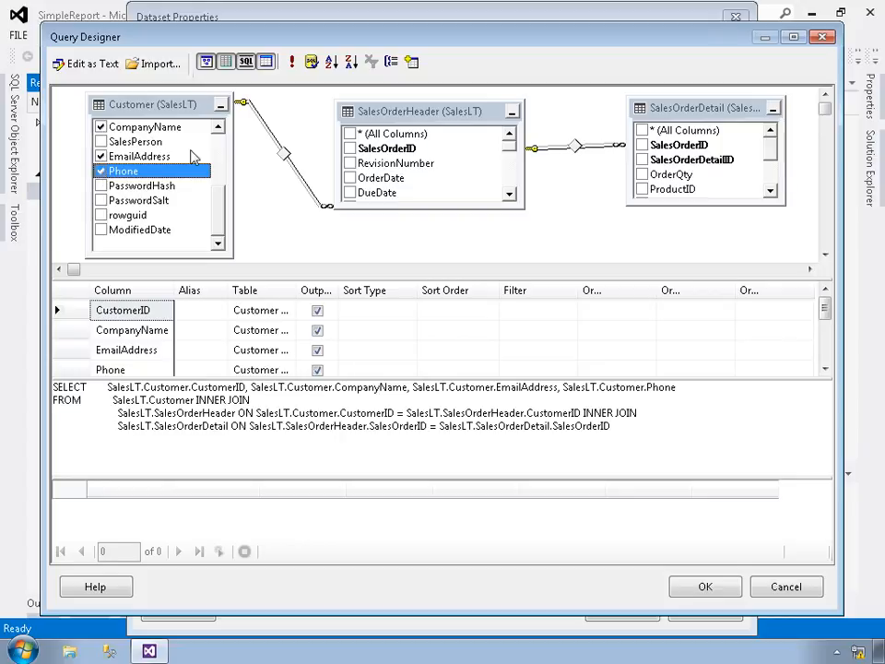
- Lengthen the SalesOrderHeader table and include its SalesOrderID, OrderDate and TotalDue columns in the query output
left_click_drag(378, 208, 389, 258)
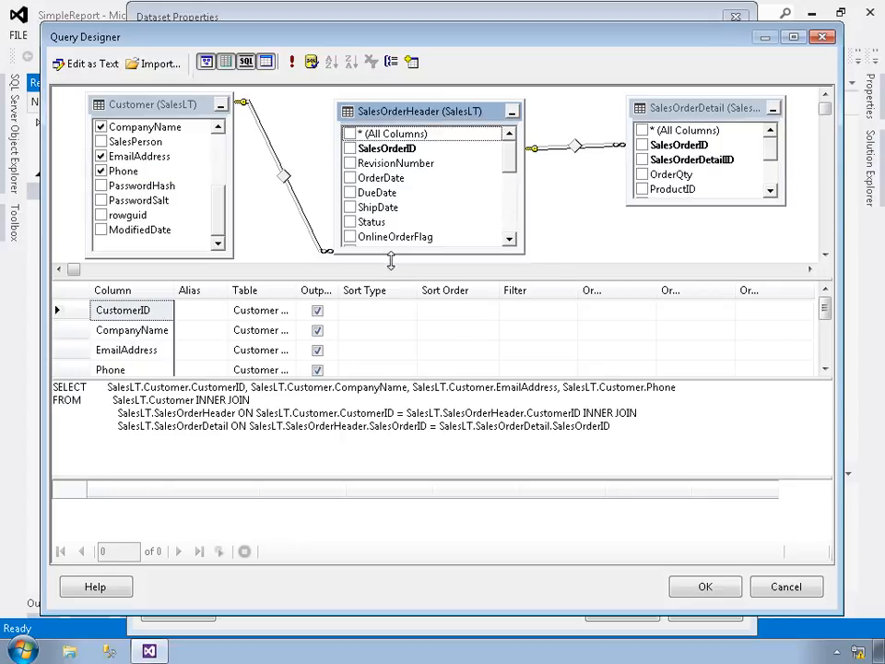
left_click(350, 149)
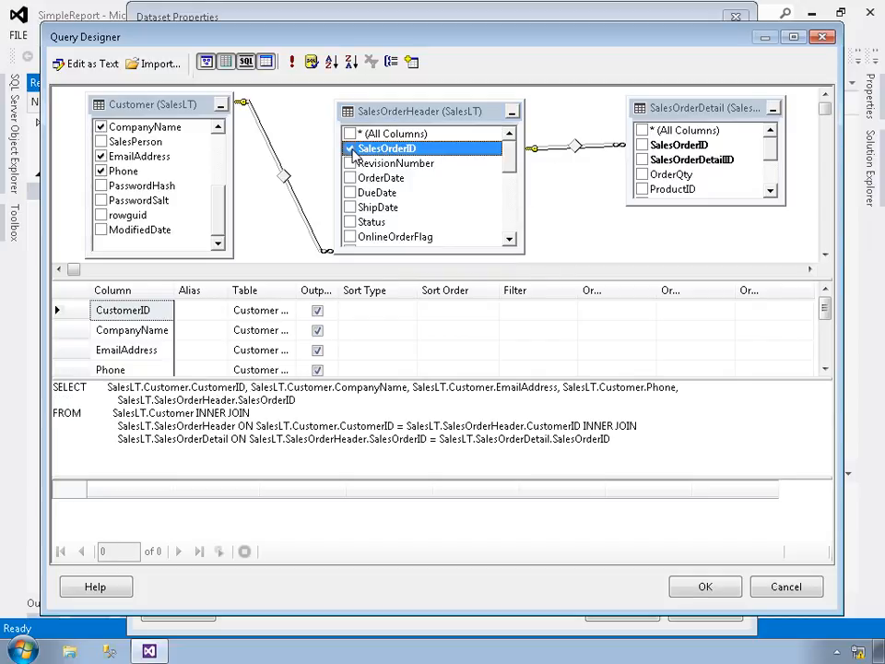
left_click(350, 178)
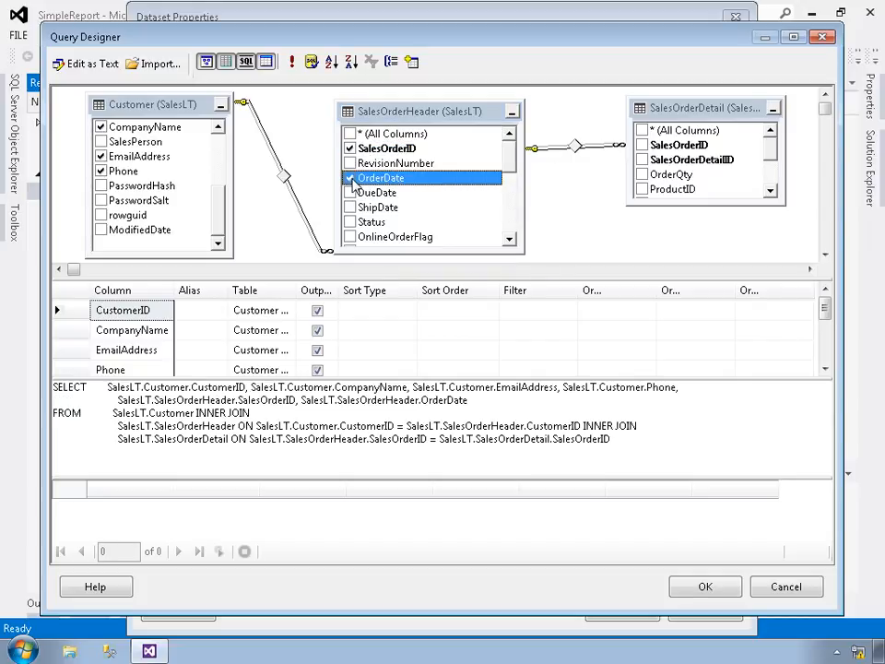
left_click(510, 198)
left_click(514, 207)
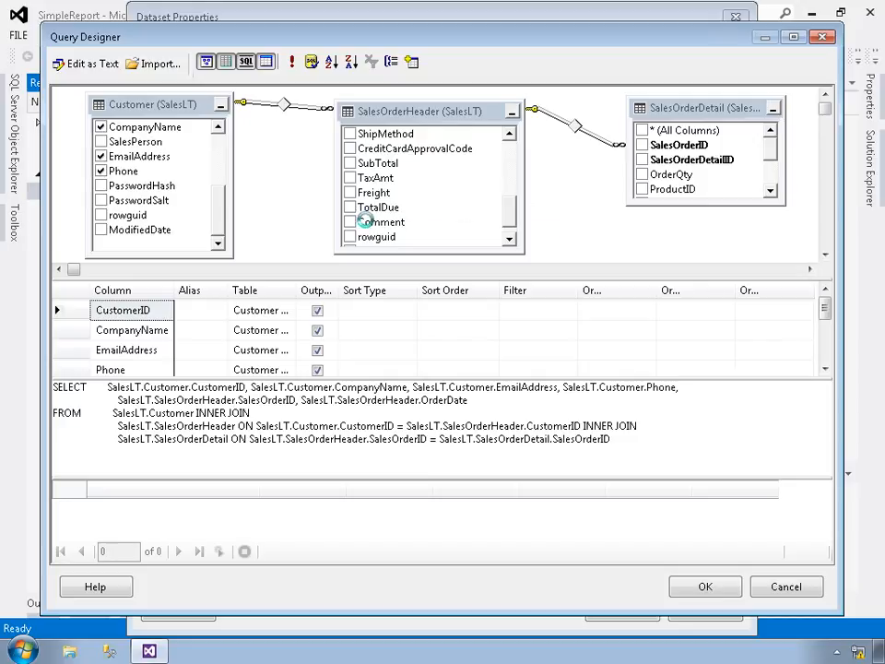
left_click(351, 207)
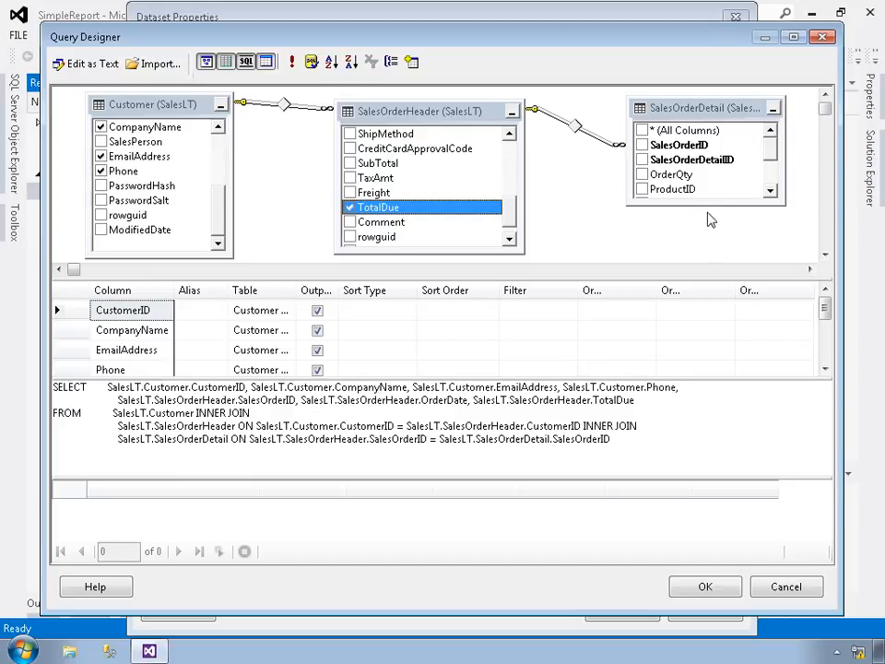
- Lengthen the SalesOrderDetail table and include its ProductID, OrderQty and LineTotal columns in the query output
left_click_drag(710, 206, 711, 242)
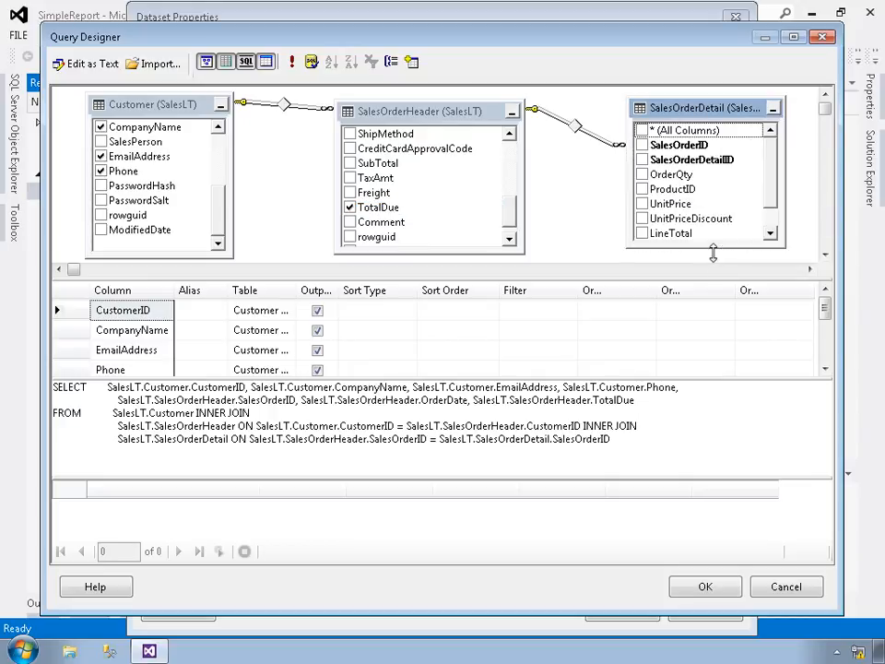
left_click(642, 190)
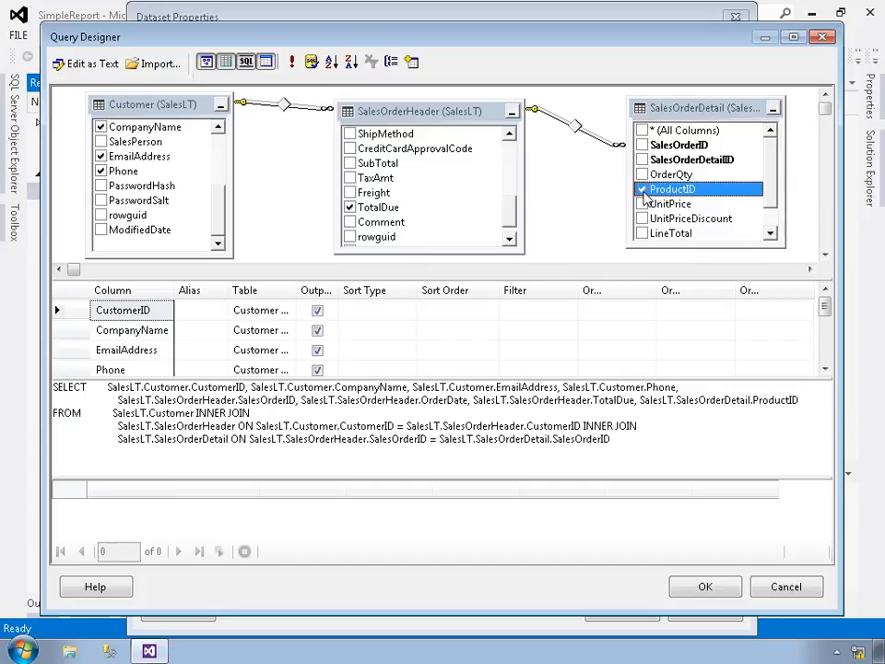
left_click(643, 174)
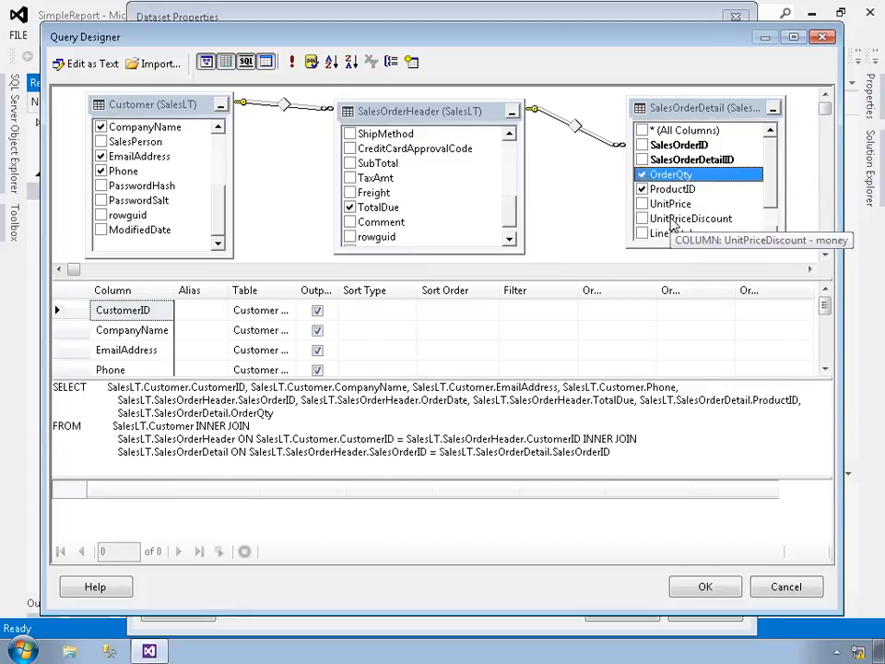
left_click(642, 233)
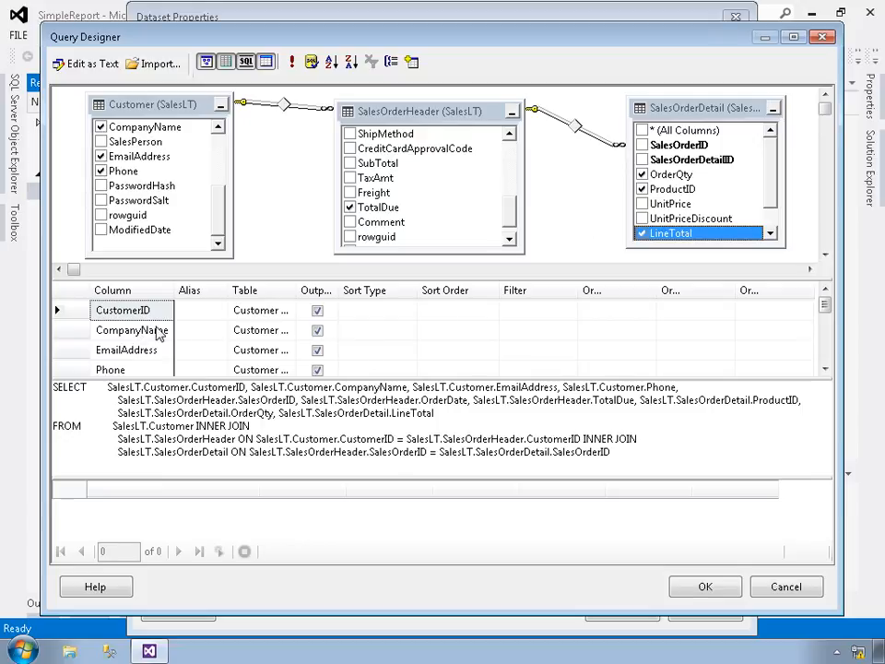
- Sort the query results in ascending order by CompanyName first and by OrderDate second
left_click(378, 332)
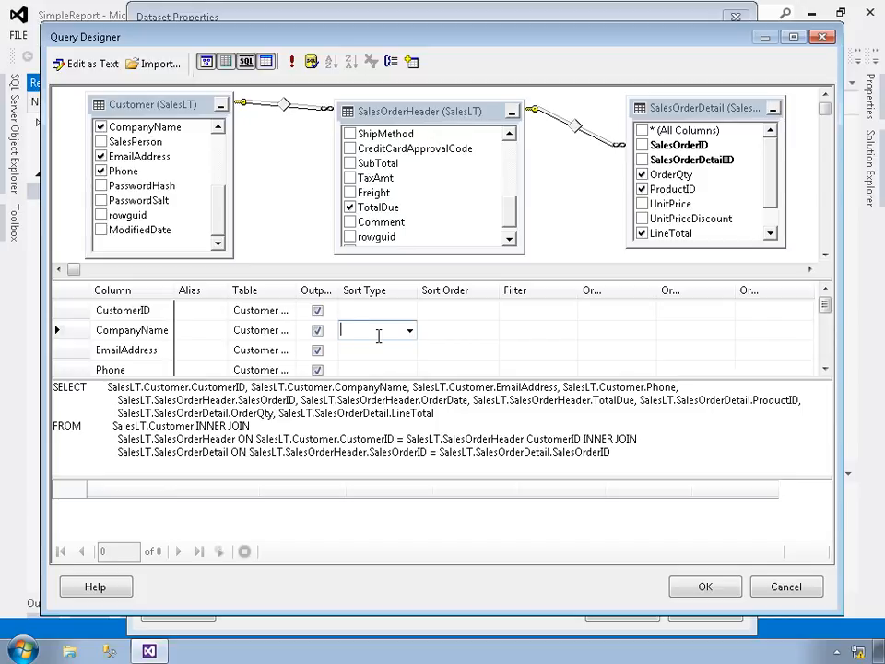
left_click(409, 330)
left_click(386, 351)
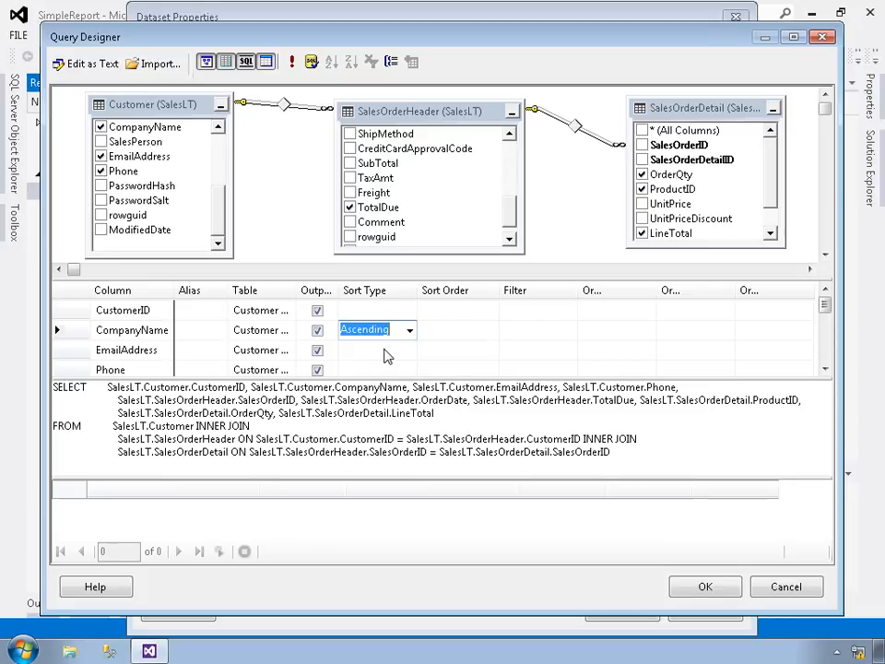
left_click(826, 356)
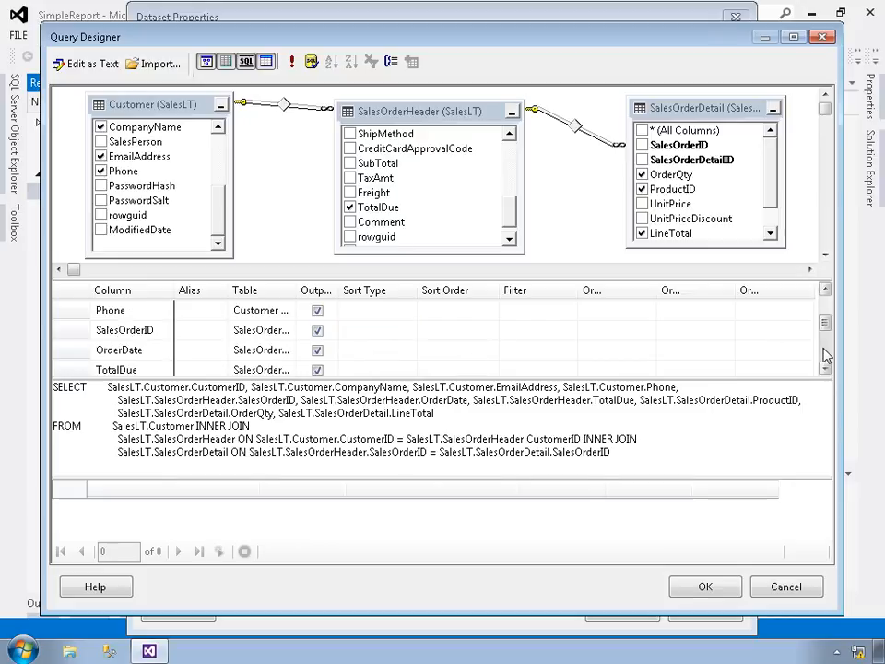
left_click(380, 352)
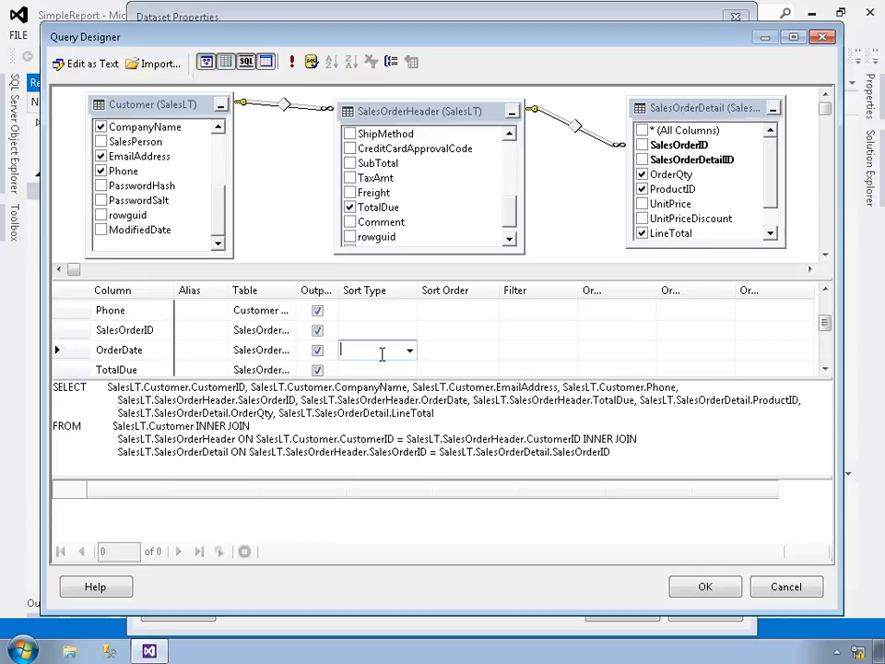
left_click(409, 350)
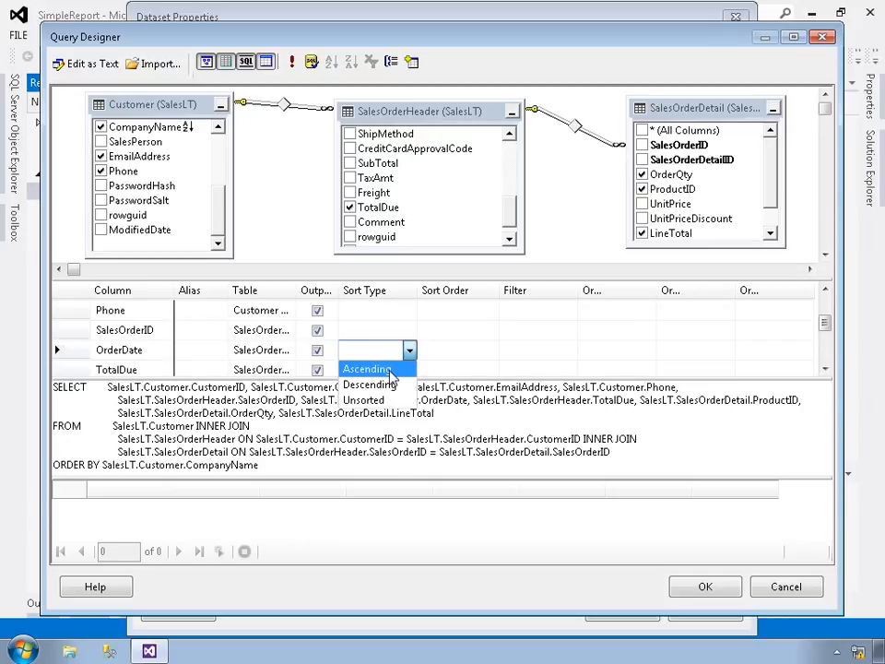
left_click(390, 370)
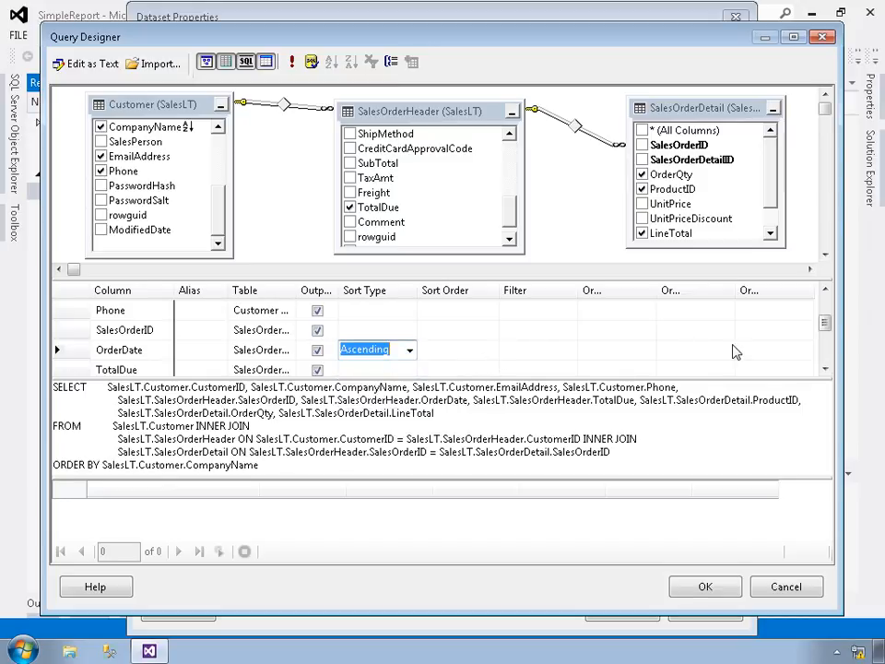
scroll(734, 351, "up", 1)
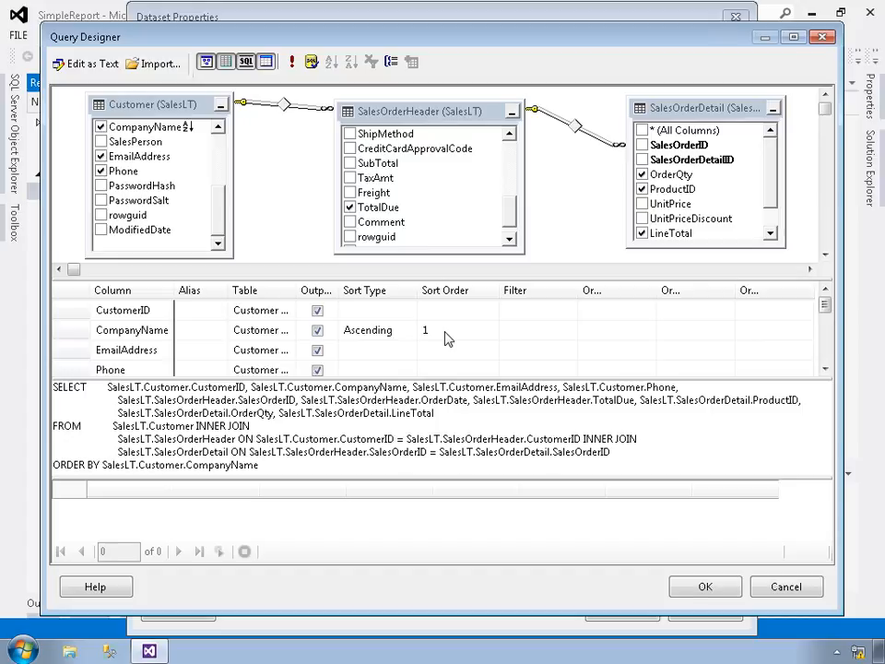
- Apply the ascending sort on the OrderDate column with sort order 2
left_click(824, 345)
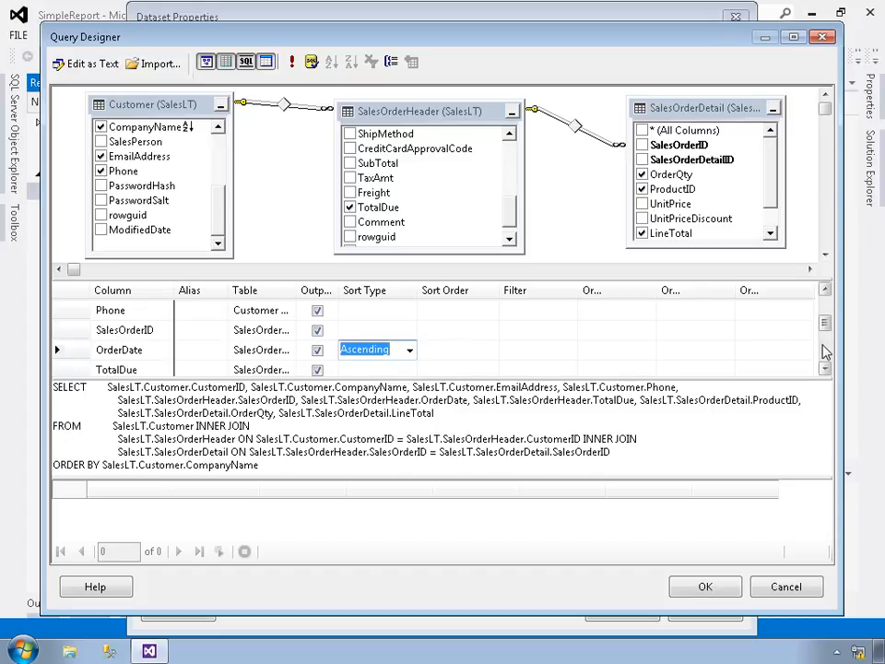
left_click(466, 351)
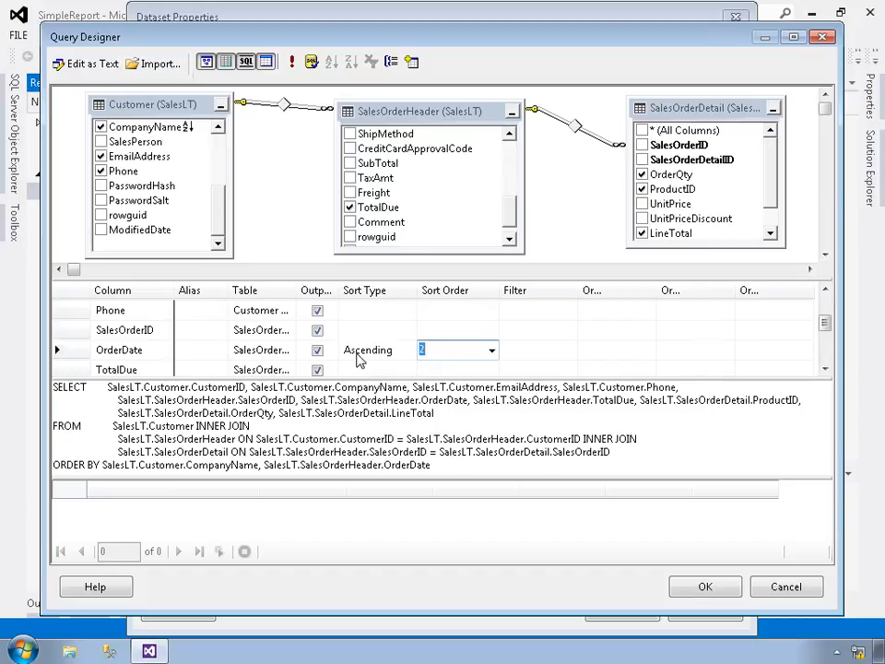
left_click(493, 350)
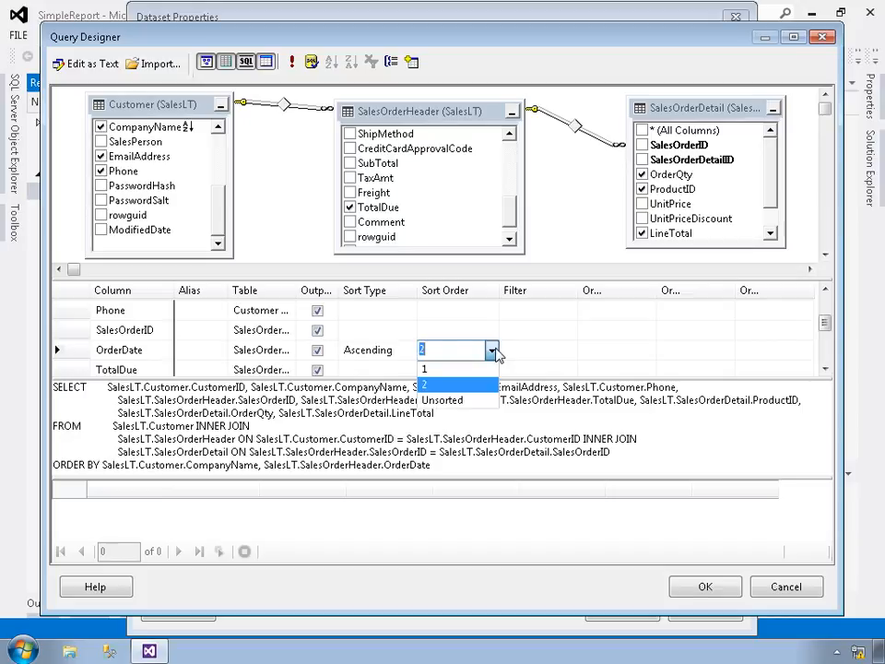
left_click(493, 351)
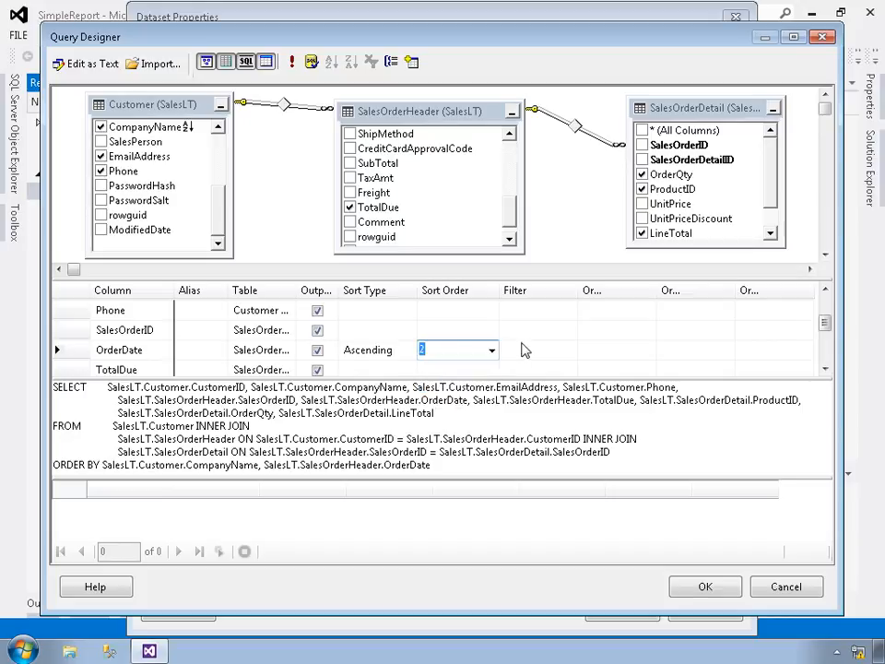
- Run the query, review its columns through LineTotal in an enlarged results pane, and accept the query for the dataset
left_click(292, 63)
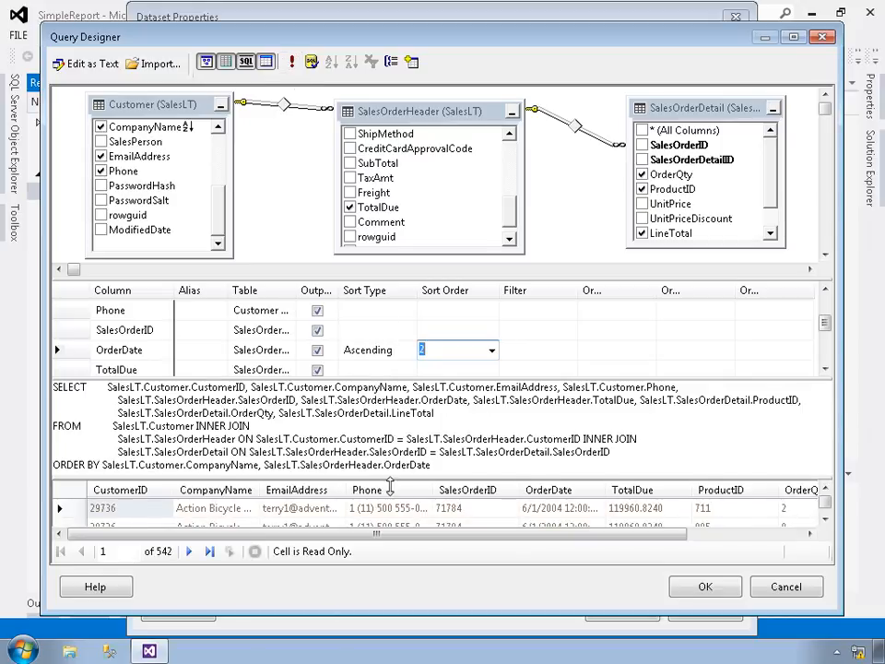
left_click_drag(390, 486, 387, 347)
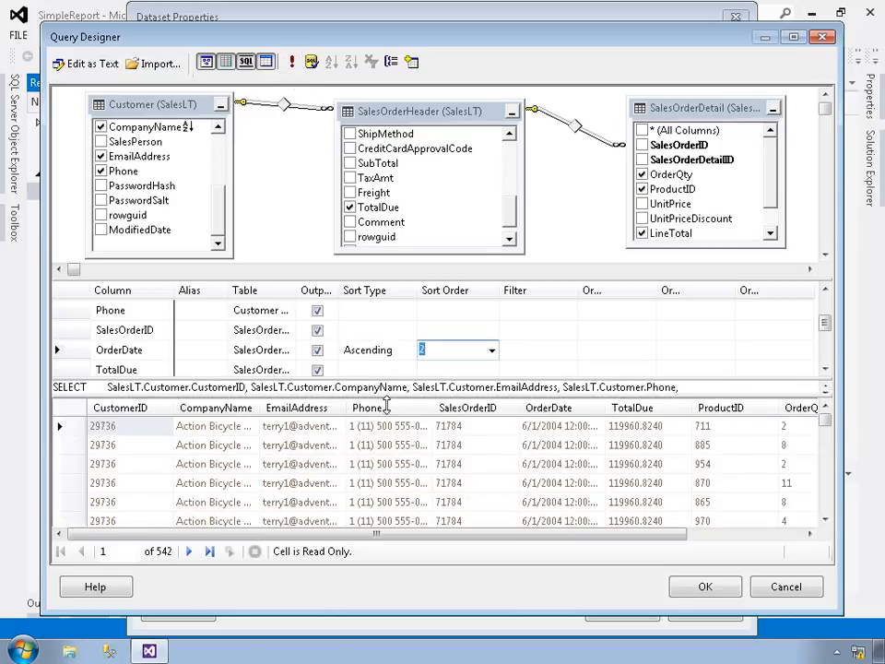
left_click_drag(448, 543, 373, 551)
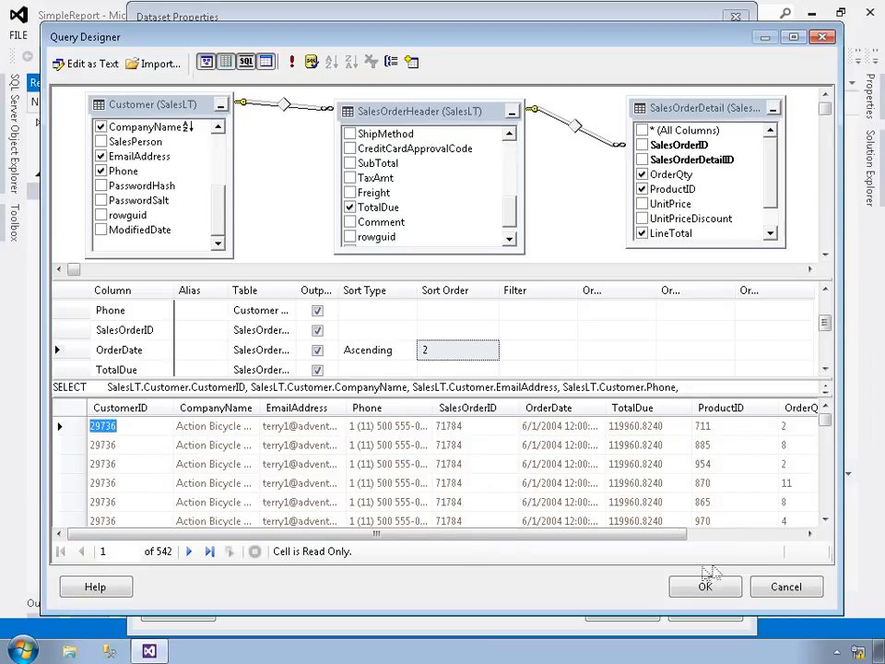
left_click(750, 535)
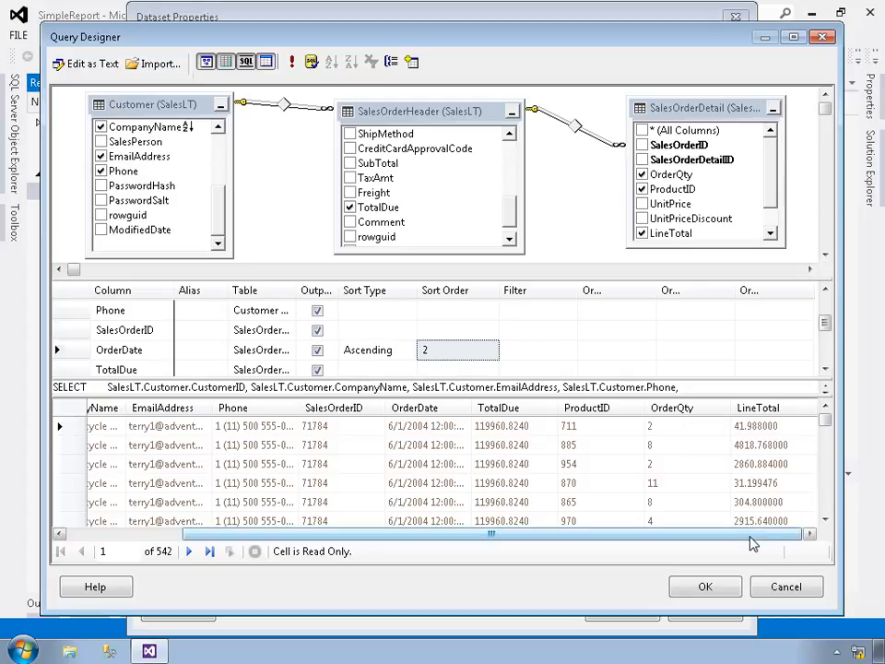
left_click_drag(751, 538, 619, 559)
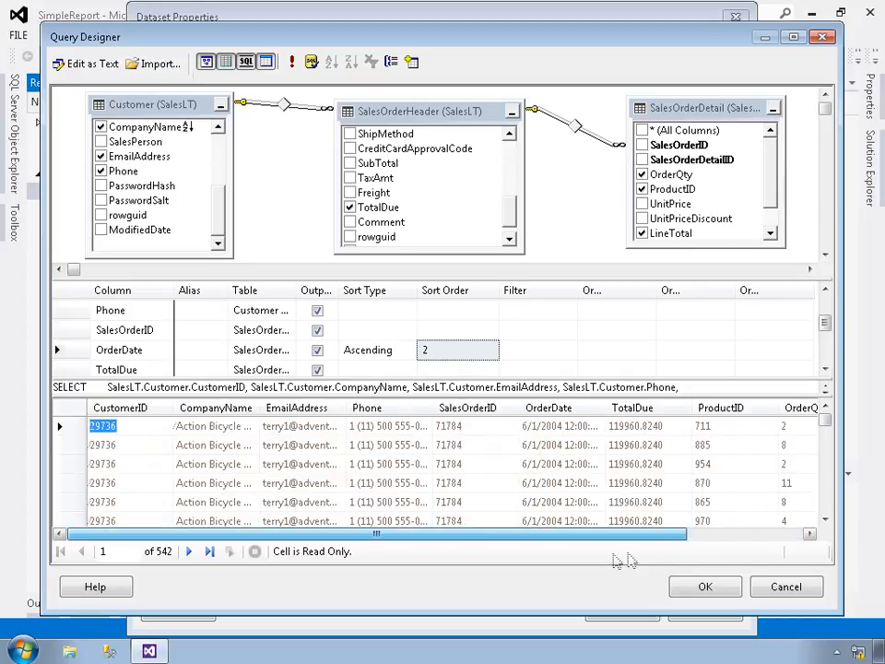
left_click(692, 589)
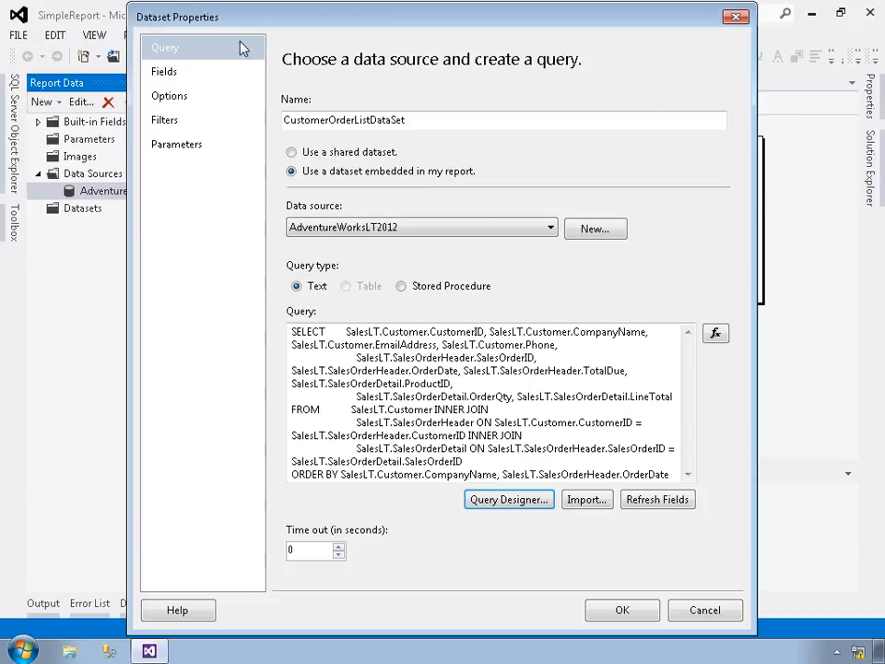
- Review the dataset's fields, options, filters and parameters, and create the dataset with its default settings
left_click(167, 74)
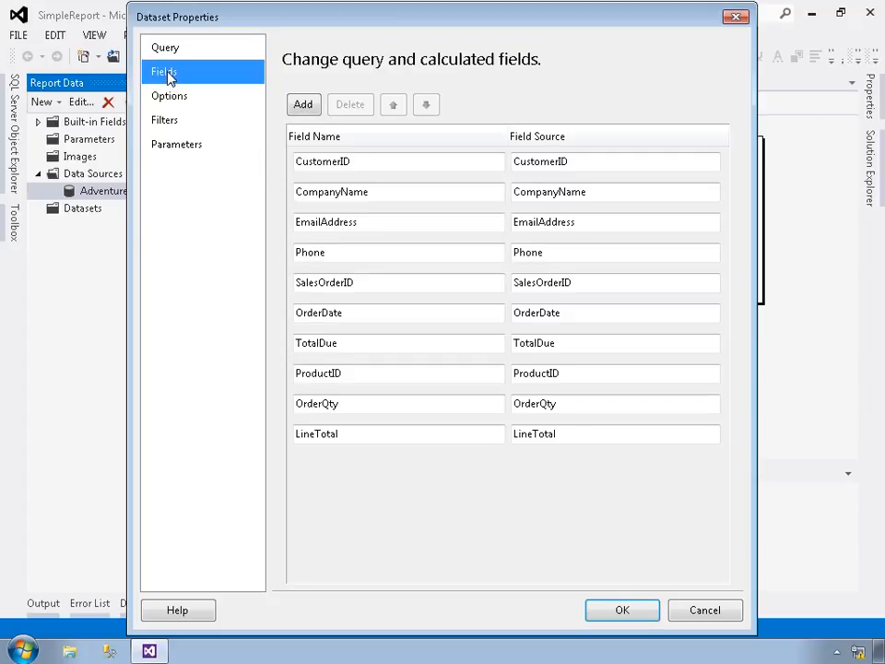
left_click(174, 98)
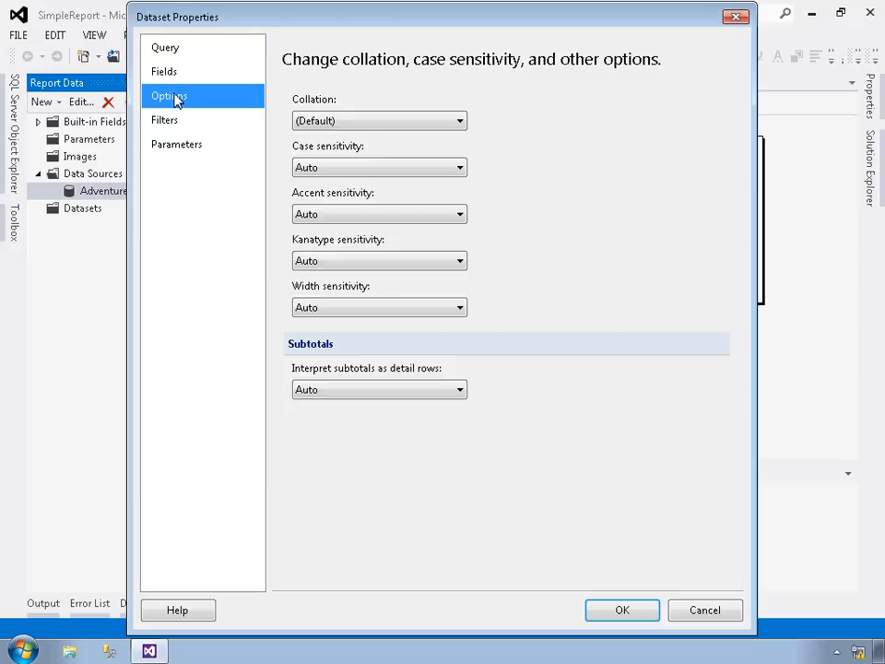
left_click(173, 123)
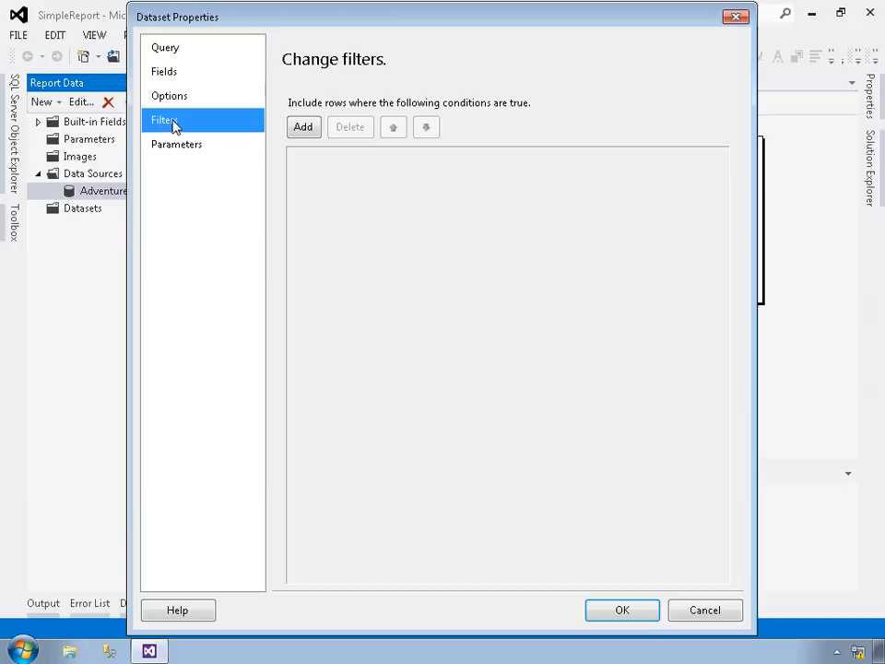
left_click(181, 145)
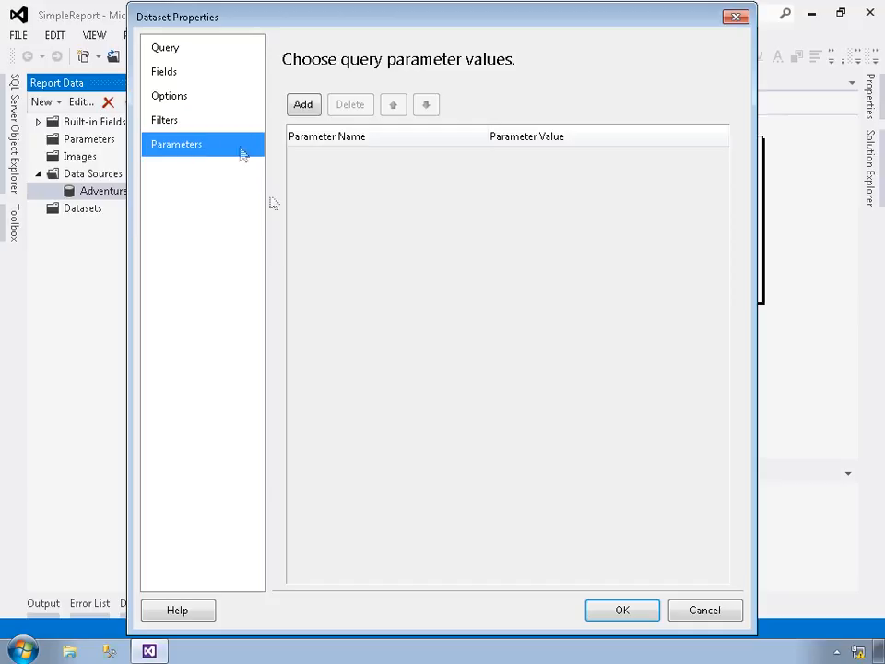
left_click(605, 616)
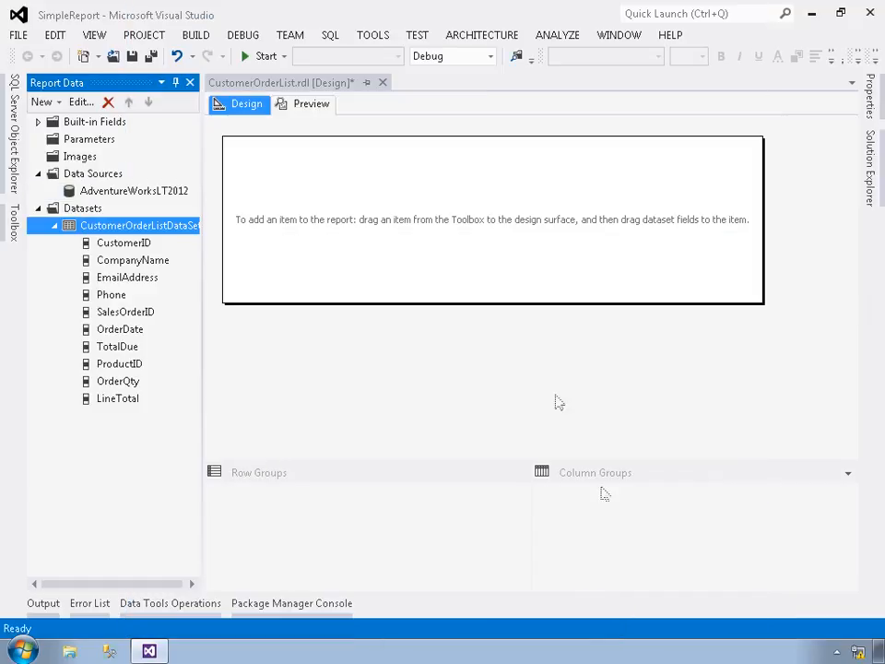